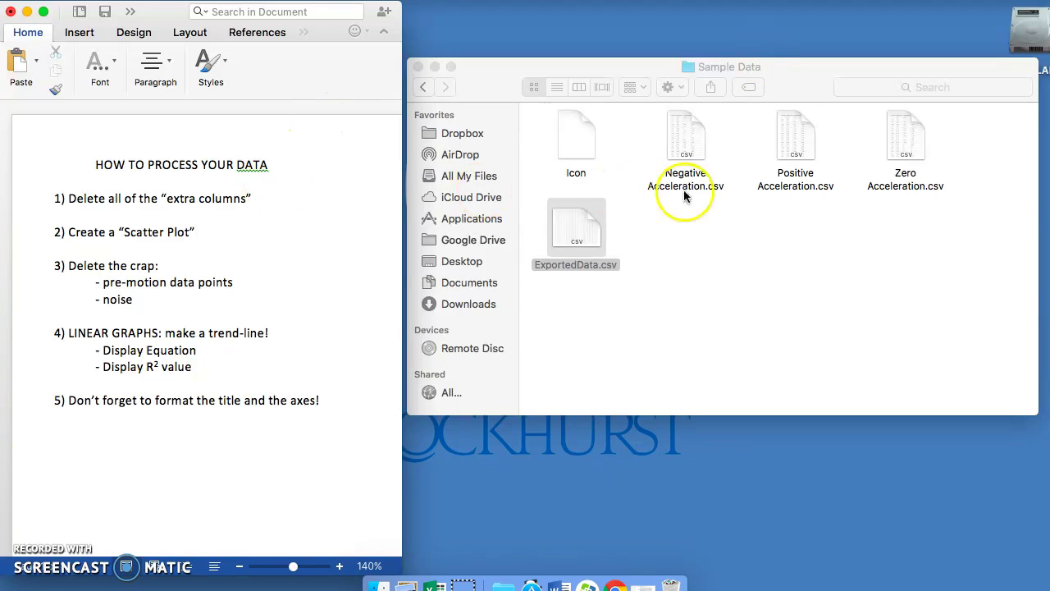
Activate the Finder window showing ExportedData.csv and the Negative, Positive and Zero Acceleration CSV files.
left_click(694, 230)
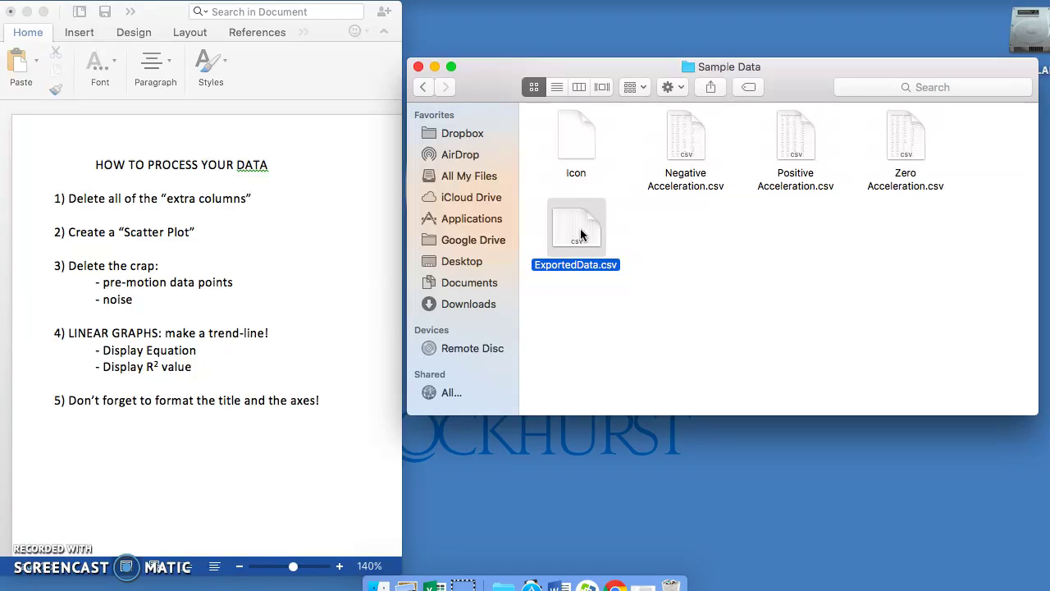
Open ExportedData.csv in Excel and check row 1 for where Run 1, Run 2 and Run 3 columns lie.
double_click(580, 233)
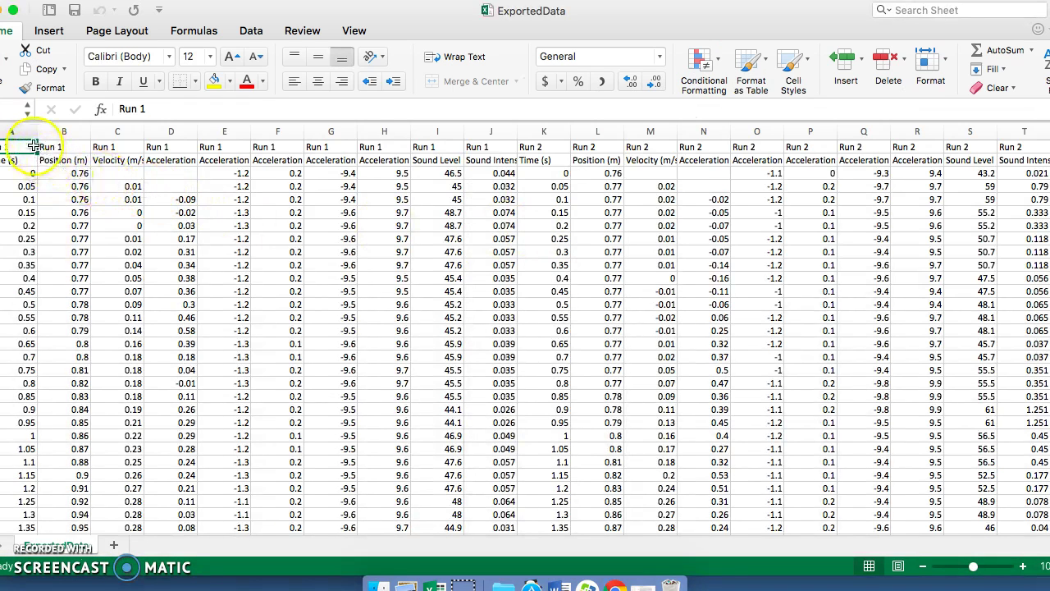
key("Right")
key("Left")
key("Right")
key("Right")
key("Right")
key("Right")
key("Right")
key("Right")
key("Right")
key("Right")
key("Right")
key("Right")
key("Right")
key("Right")
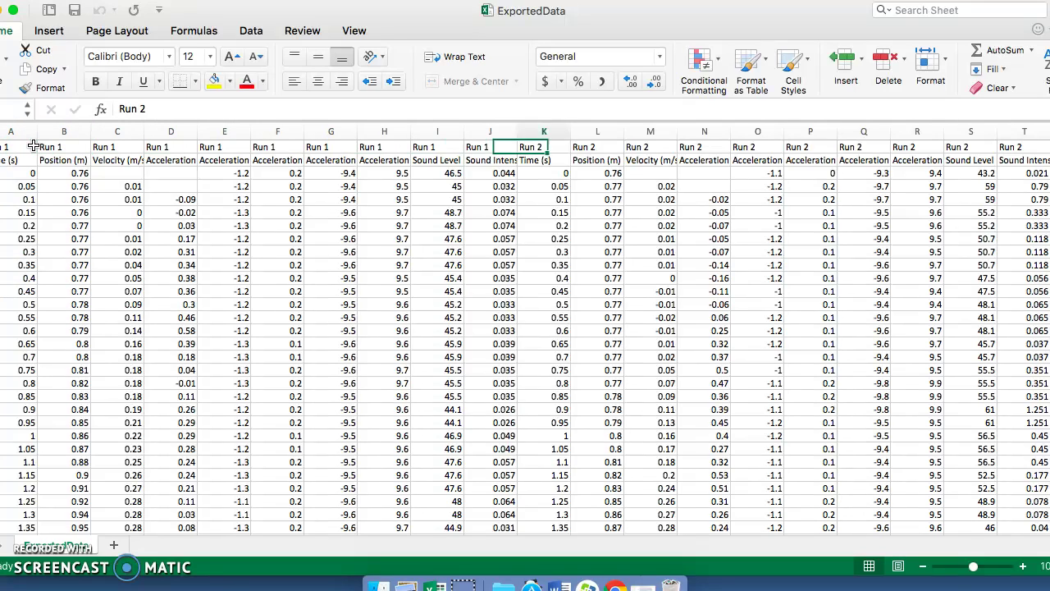
key("Left")
key("Left")
key("Left")
key("Left")
key("Left")
key("Left")
key("Left")
key("Left")
key("Left")
key("Left")
key("Left")
key("Left")
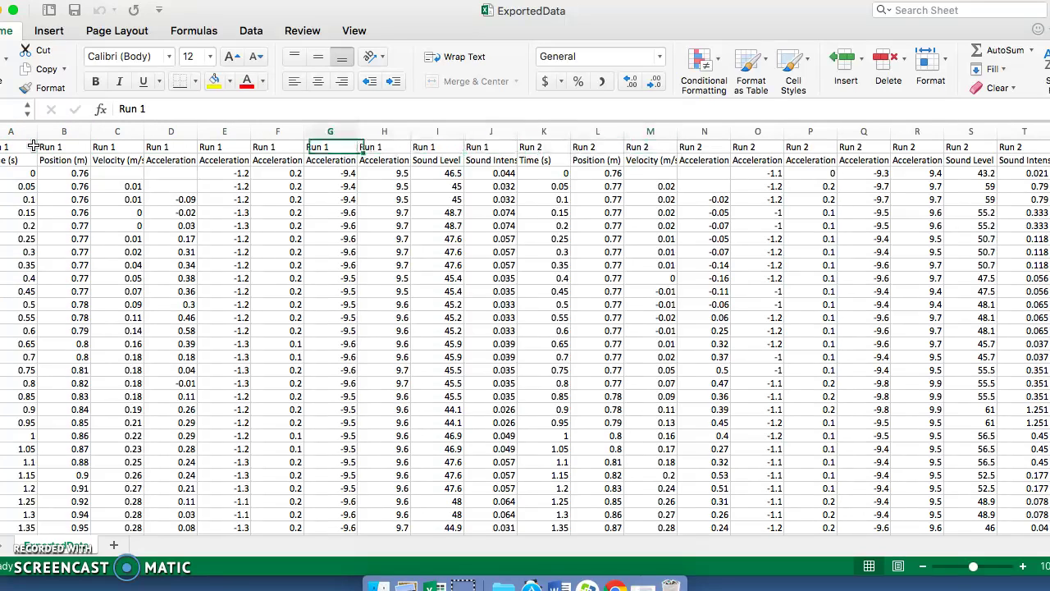
key("Right")
key("Right")
key("Right")
key("Right")
key("Right")
key("Right")
key("Right")
key("Right")
key("Right")
key("Right")
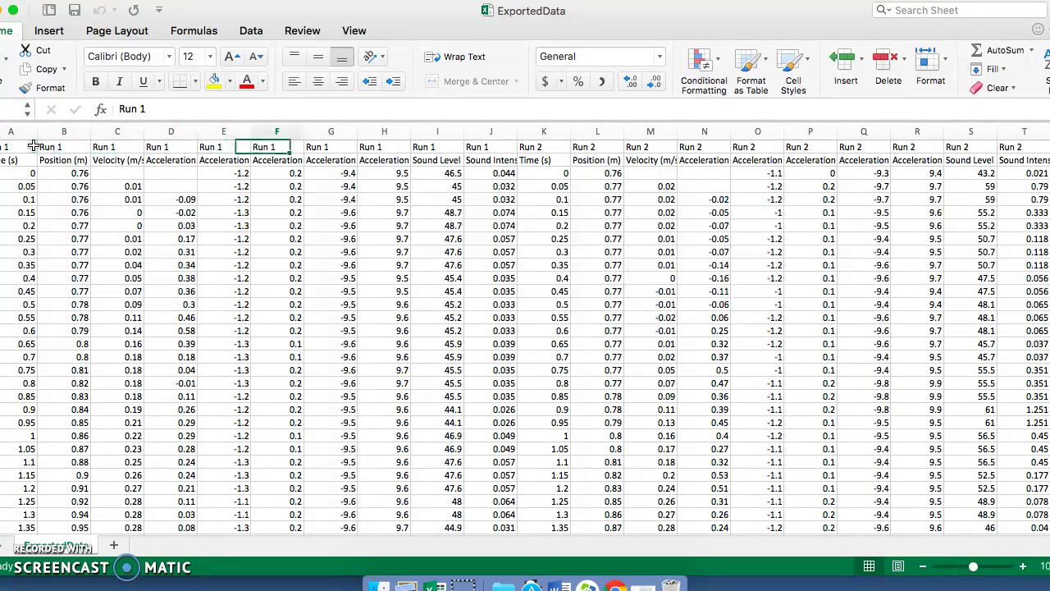
key("Right")
key("Right")
key("Right")
key("Right")
key("Right")
key("Right")
key("Right")
key("Right")
key("Right")
key("Right")
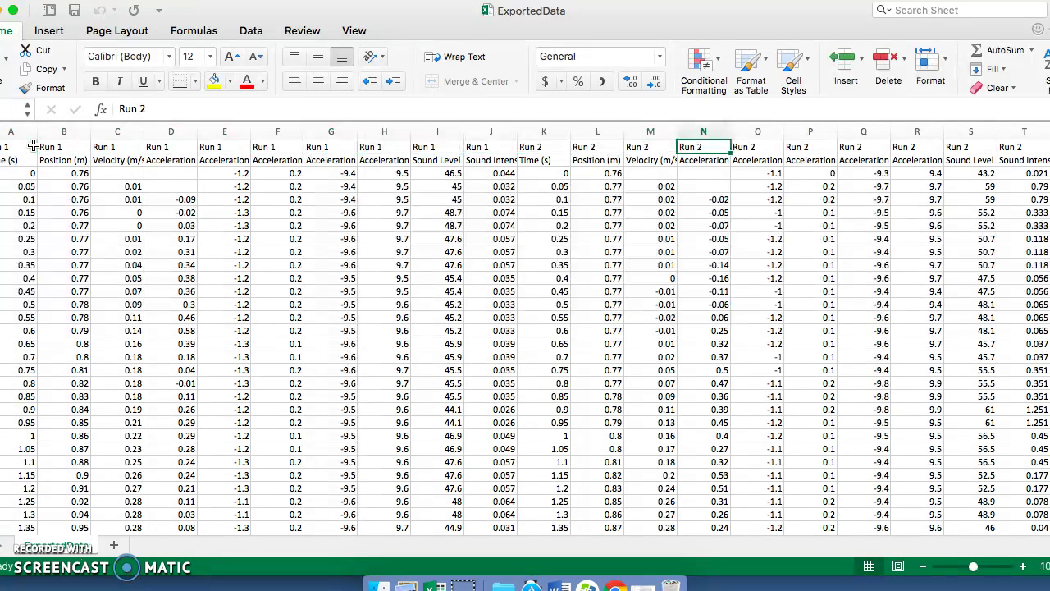
key("Left")
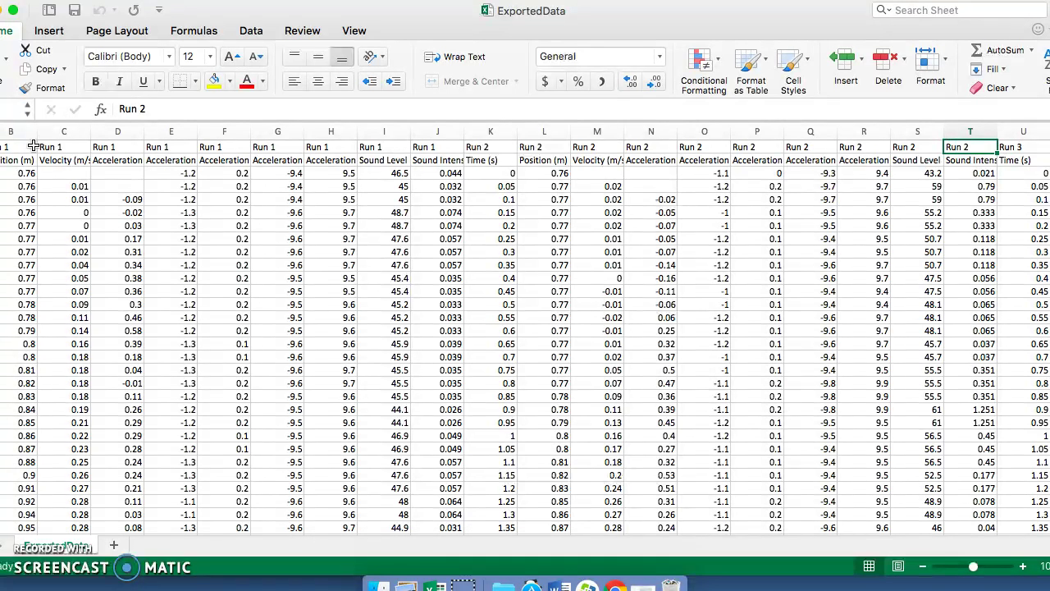
key("Left")
key("Left")
key("Left")
key("Left")
key("Left")
key("Left")
key("Left")
key("Left")
key("Left")
key("Left")
key("Left")
key("Left")
key("Left")
key("Left")
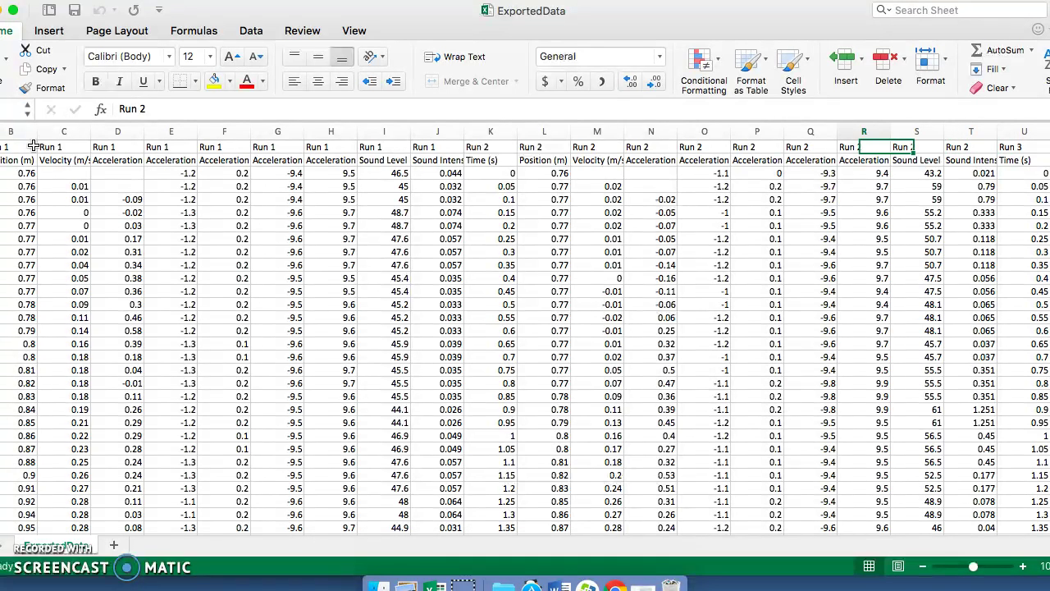
key("Left")
key("Left")
key("Left")
key("Left")
key("Left")
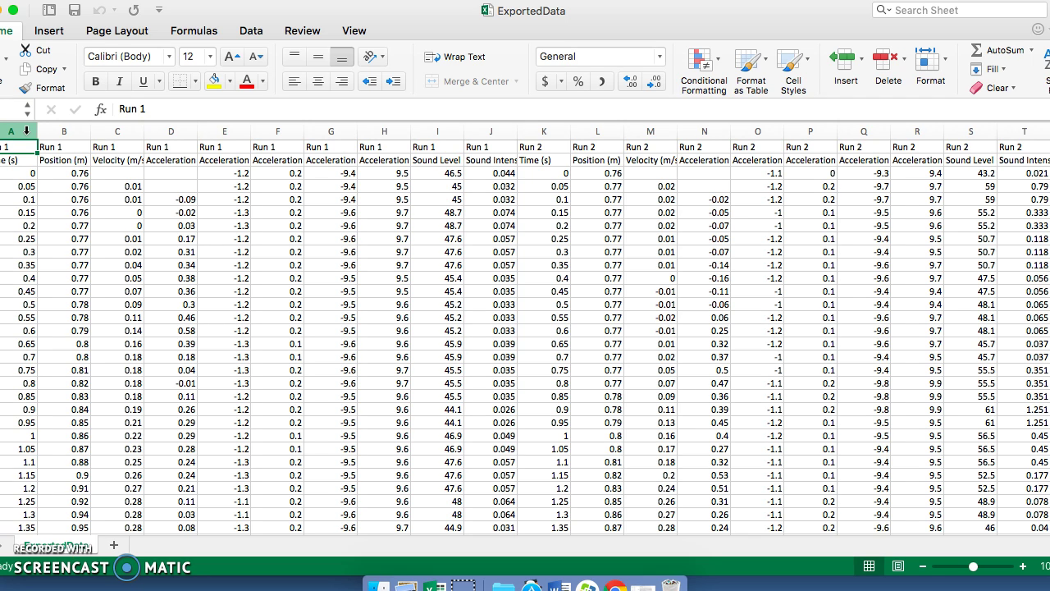
Clear and delete columns A–T holding Run 1 and Run 2, shifting Run 3 into A–J.
left_click_drag(27, 130, 1003, 127)
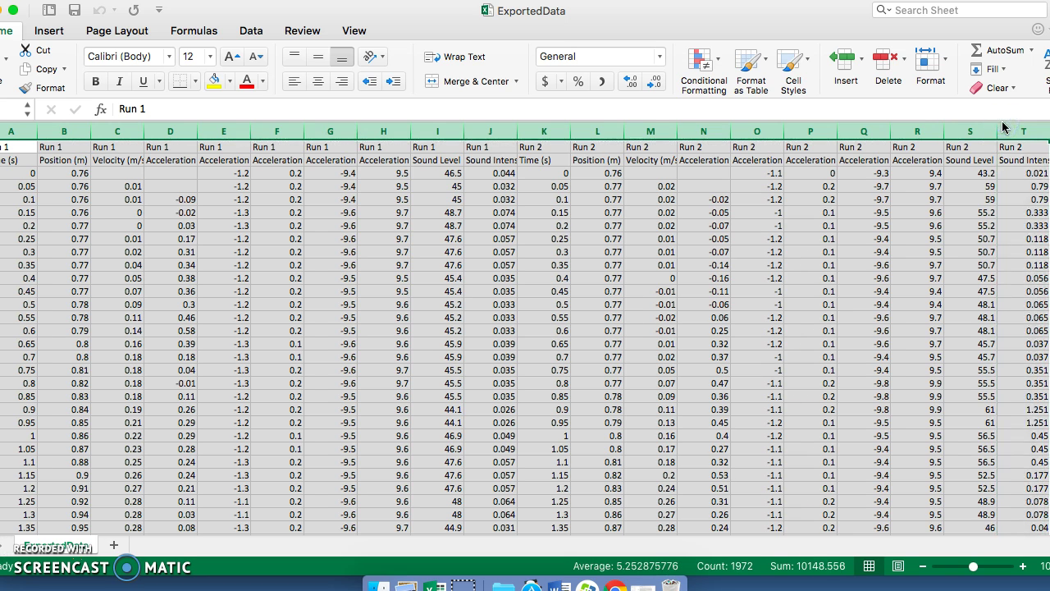
left_click_drag(1003, 126, 1002, 125)
key("Delete")
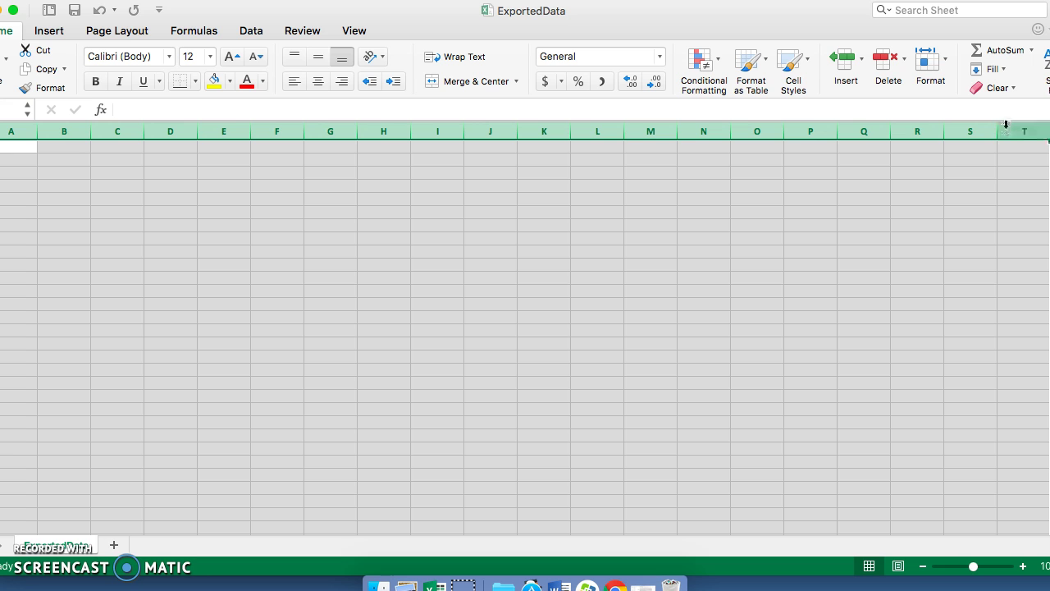
right_click(1011, 137)
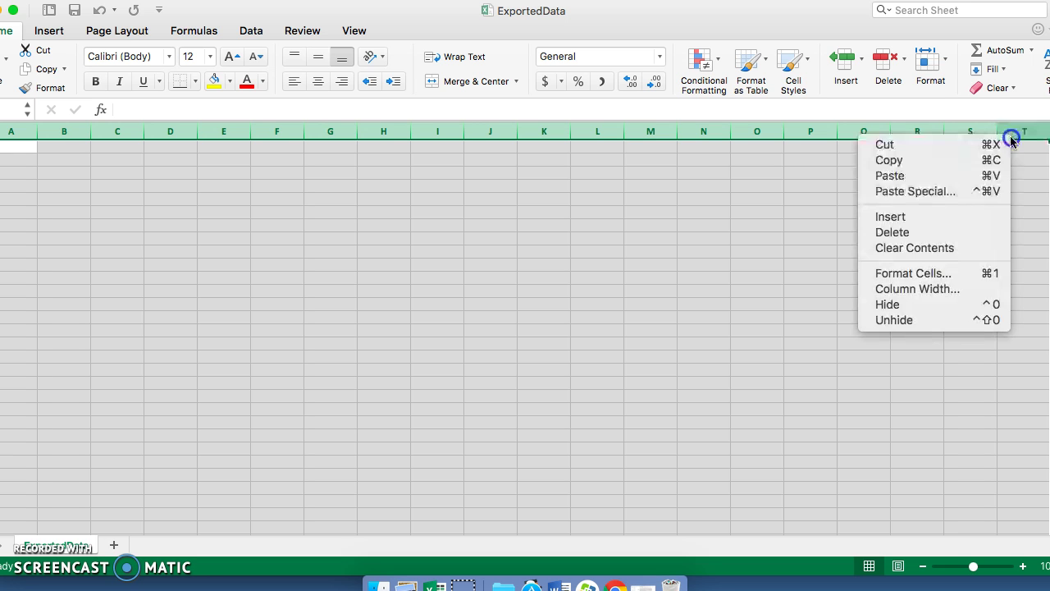
left_click(922, 234)
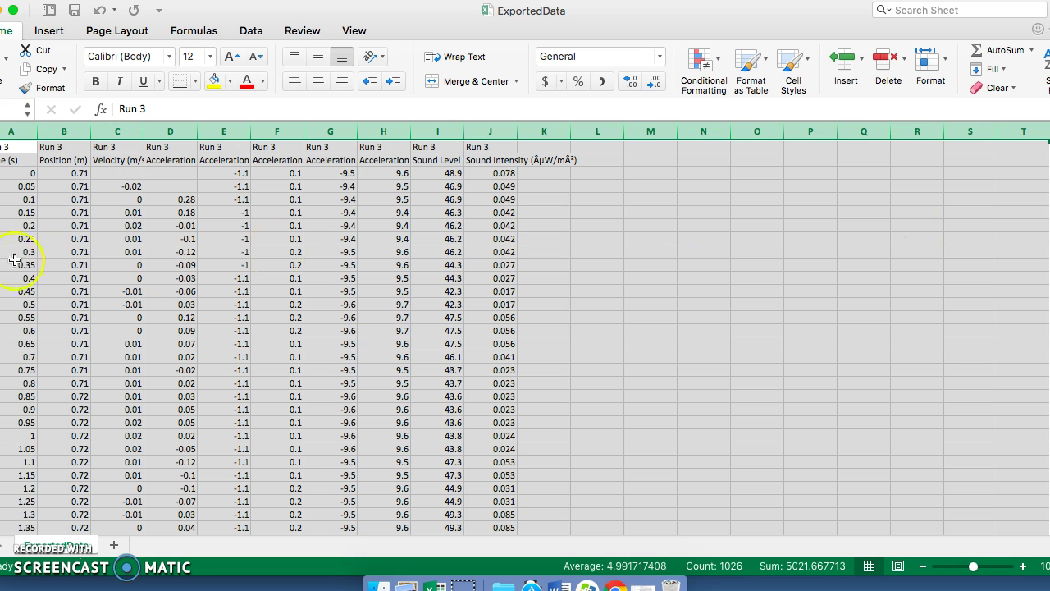
left_click(117, 238)
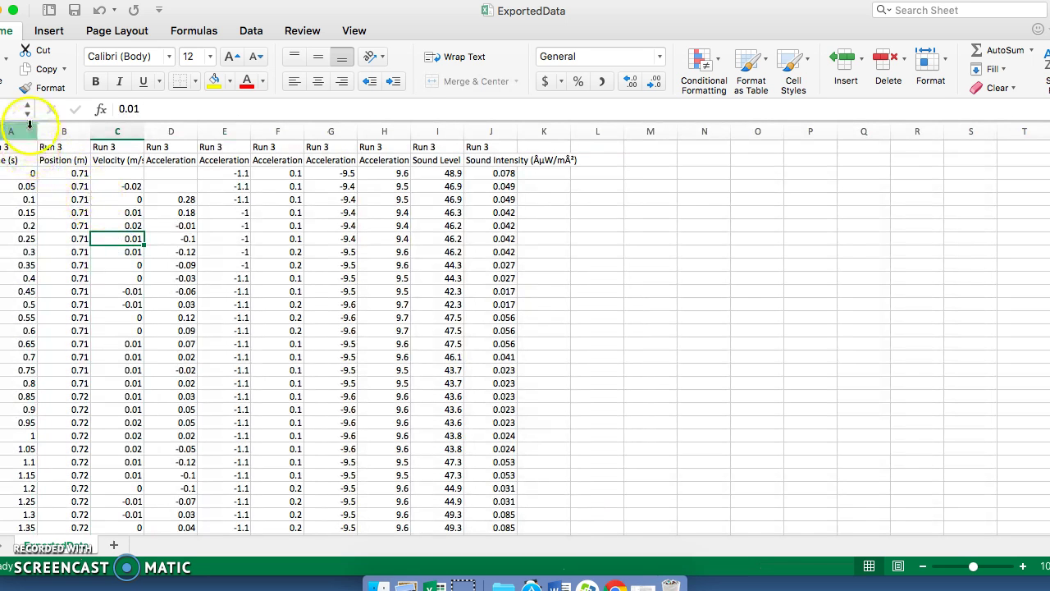
left_click_drag(29, 12, 74, 21)
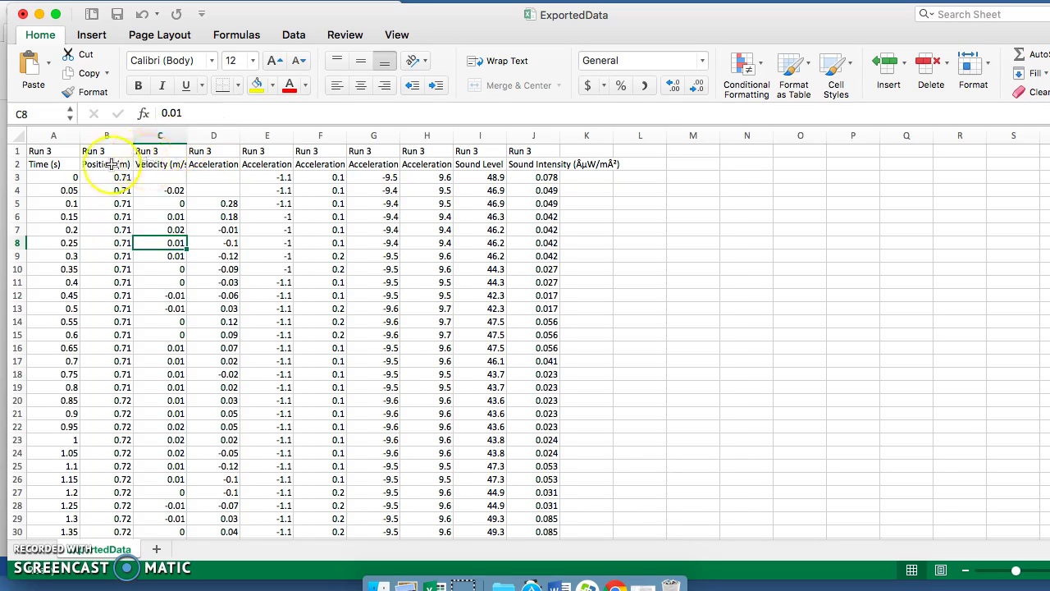
left_click(51, 164)
left_click(107, 164)
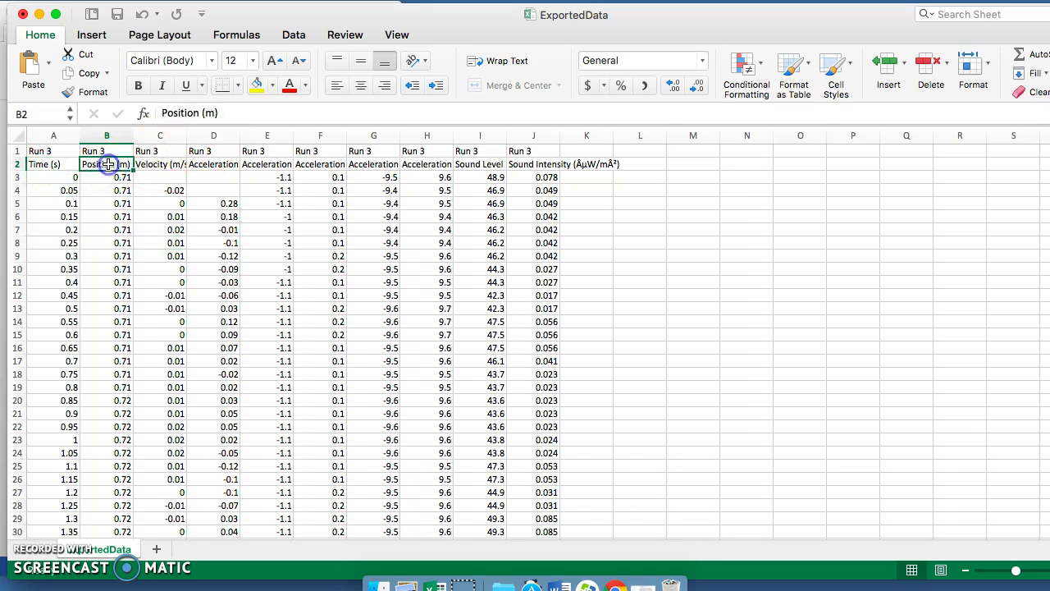
left_click(147, 164)
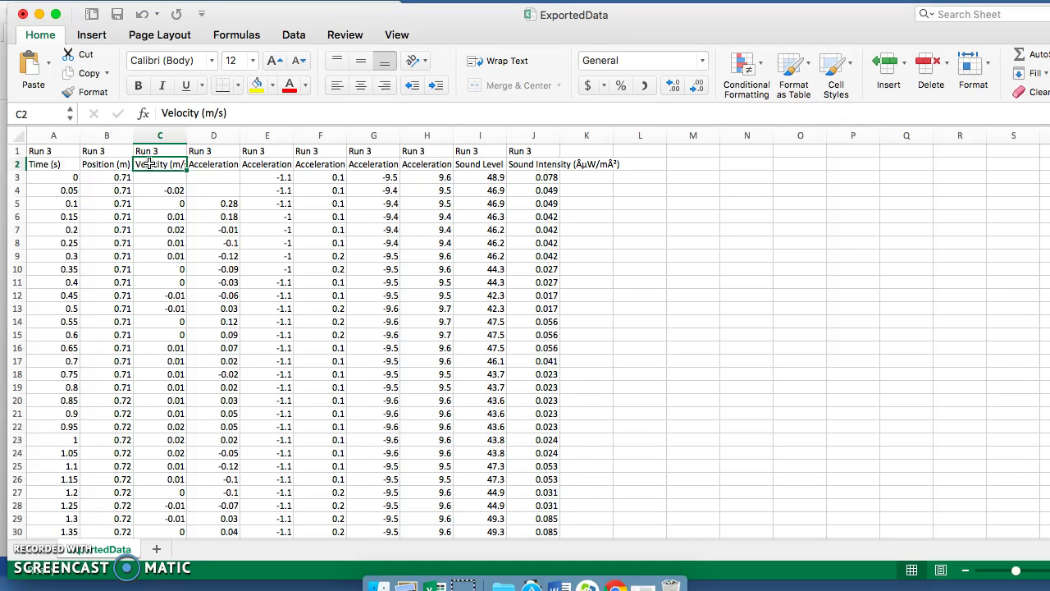
left_click(198, 164)
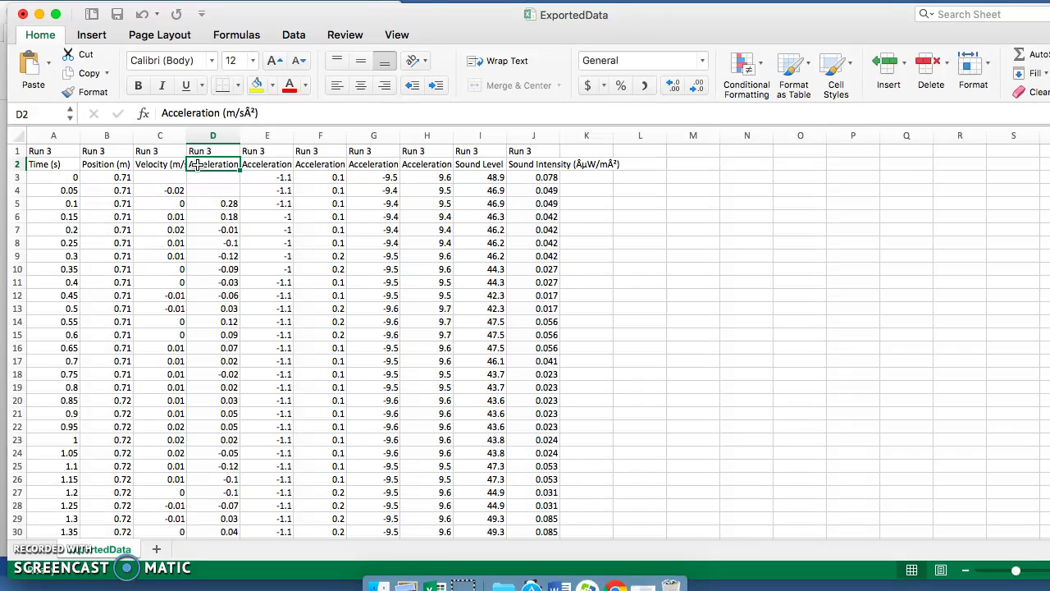
left_click(202, 160)
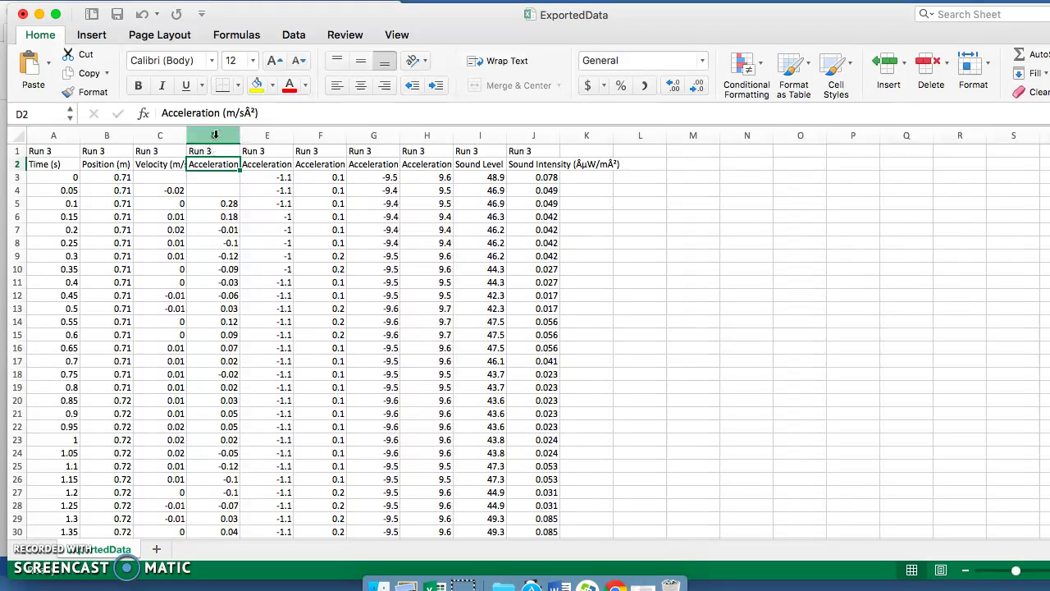
left_click(214, 135)
key("shift+Right")
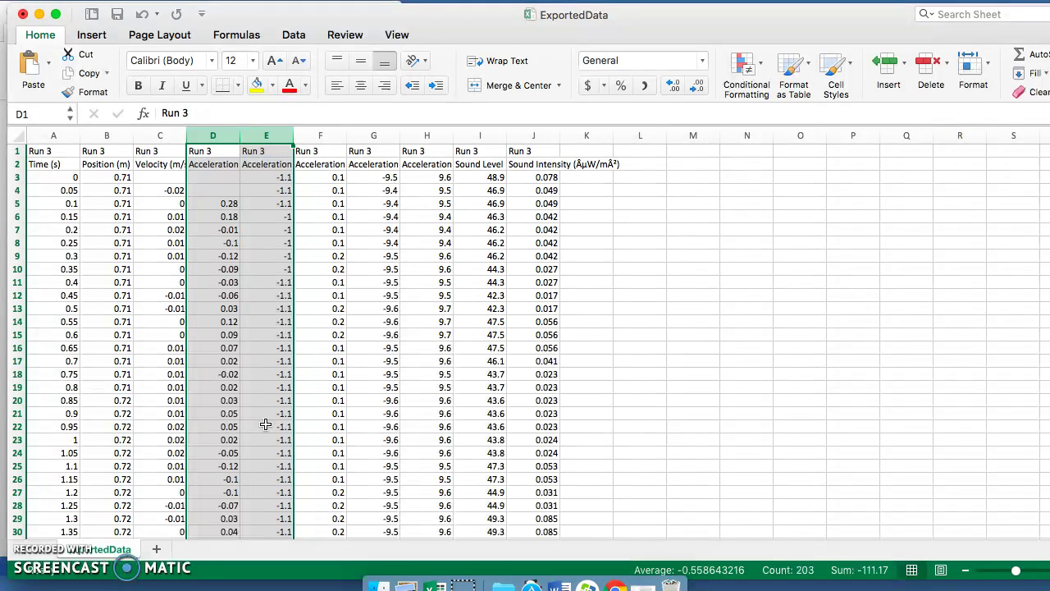
Clear columns D through J, removing the acceleration and sound readings from the Run 3 data.
key("shift+Right")
key("shift+Right")
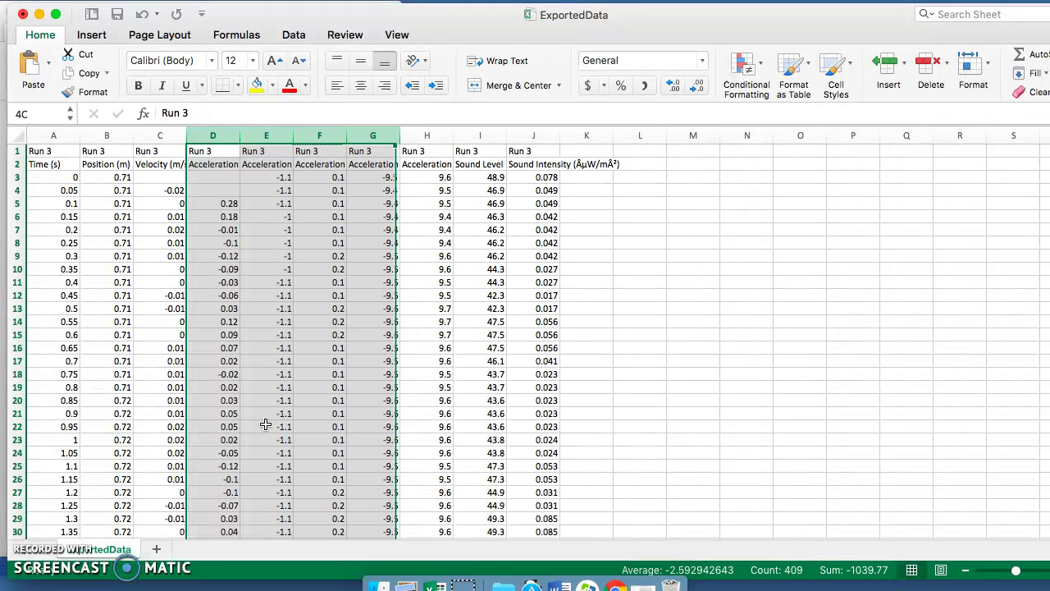
key("shift+Right")
key("shift+Right")
key("shift+Right")
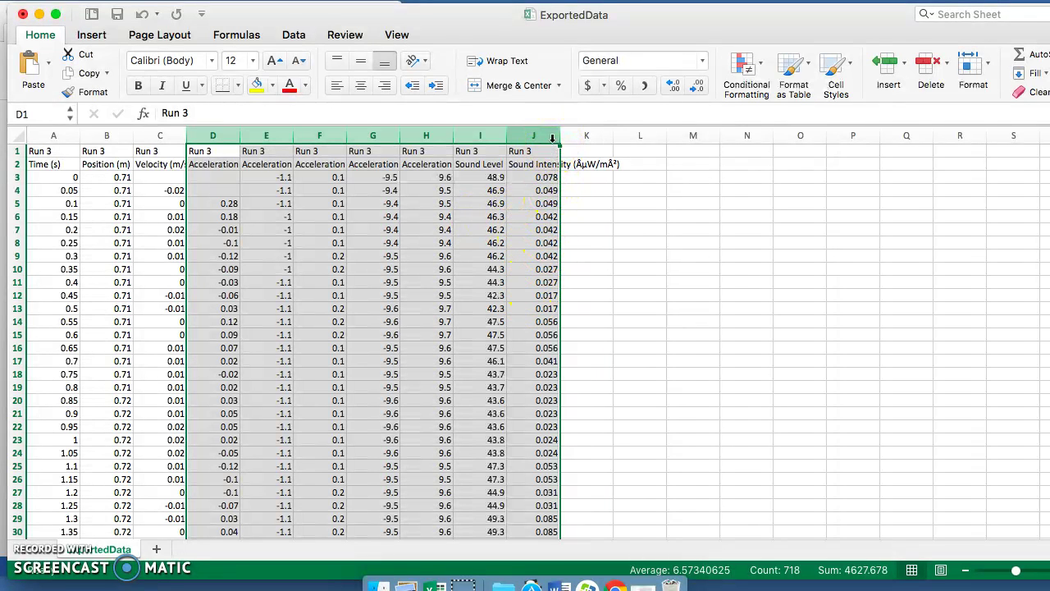
key("Delete")
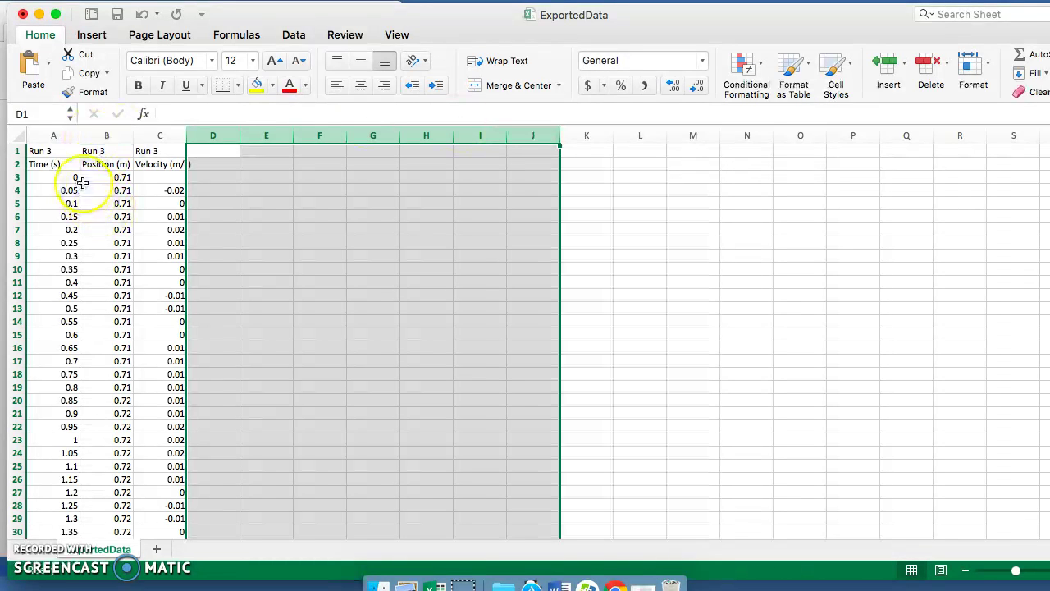
left_click(64, 167)
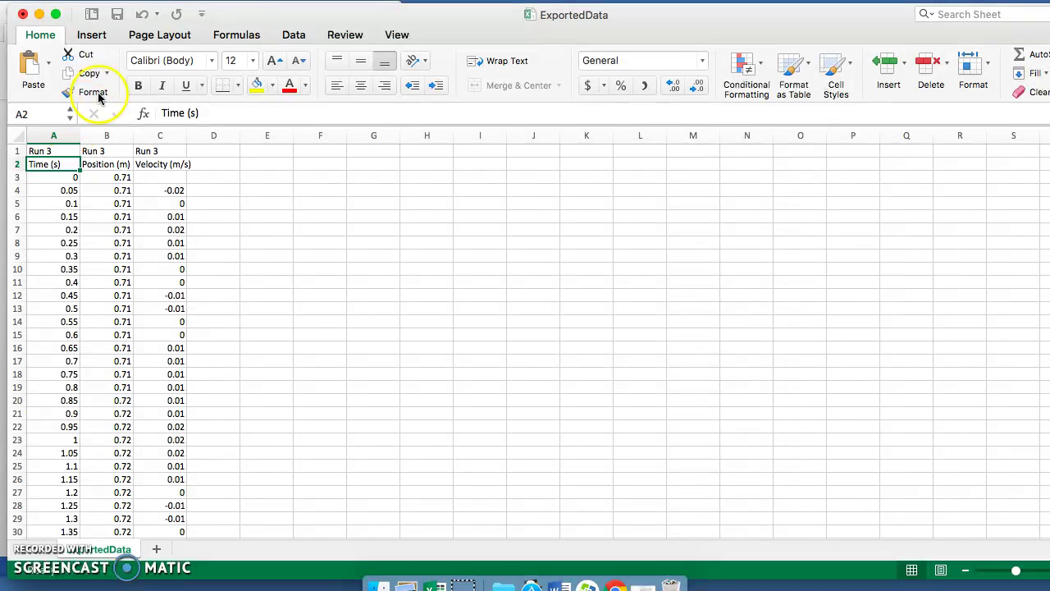
Consult the HOW TO PROCESS YOUR DATA checklist in Word, then return to the ExportedData workbook.
left_click(254, 10)
left_click_drag(255, 10, 321, 9)
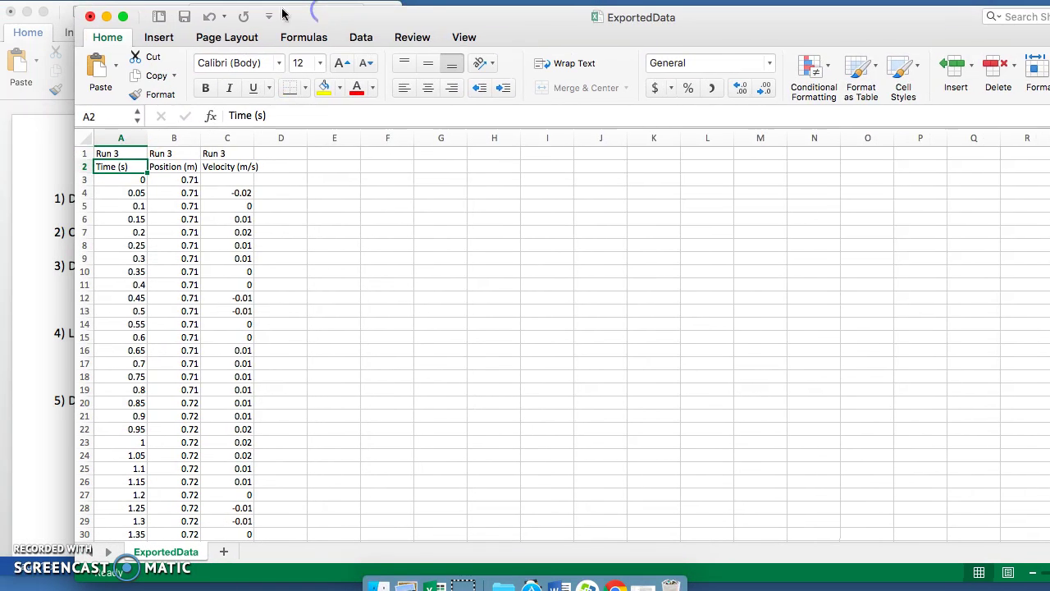
left_click(42, 141)
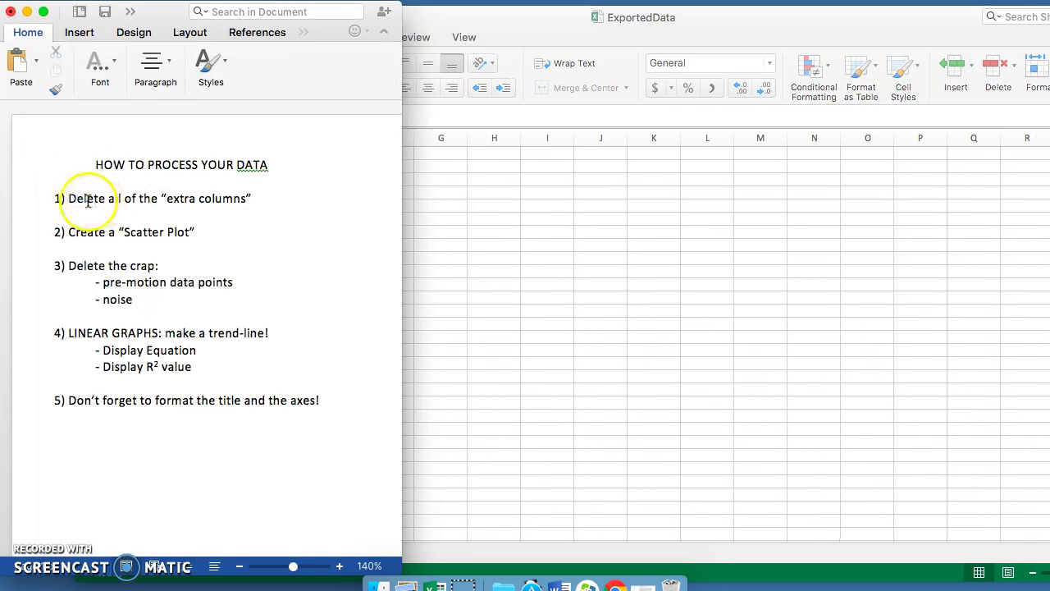
left_click(54, 199)
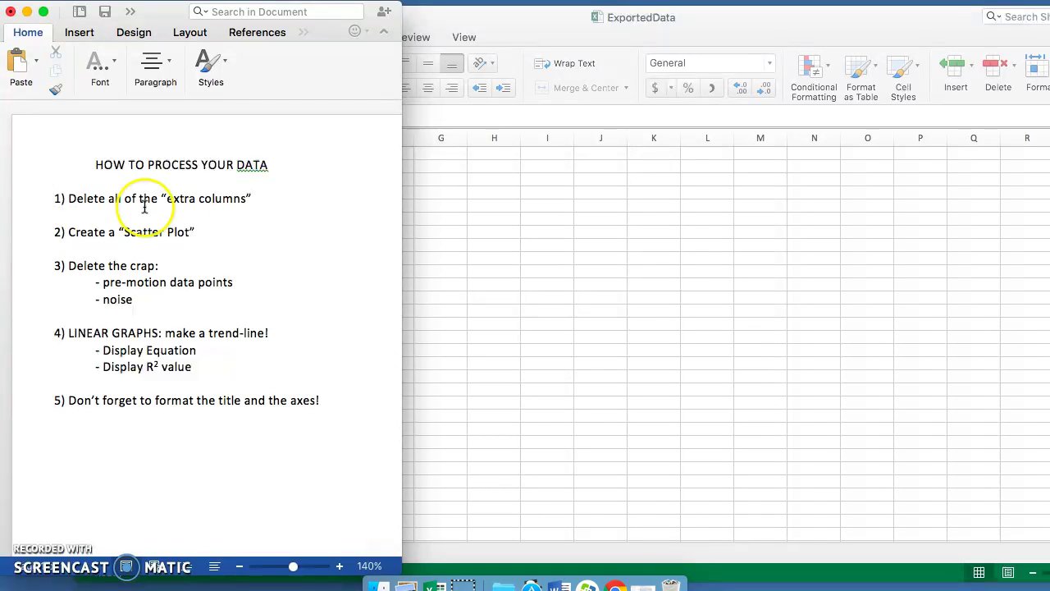
left_click(540, 380)
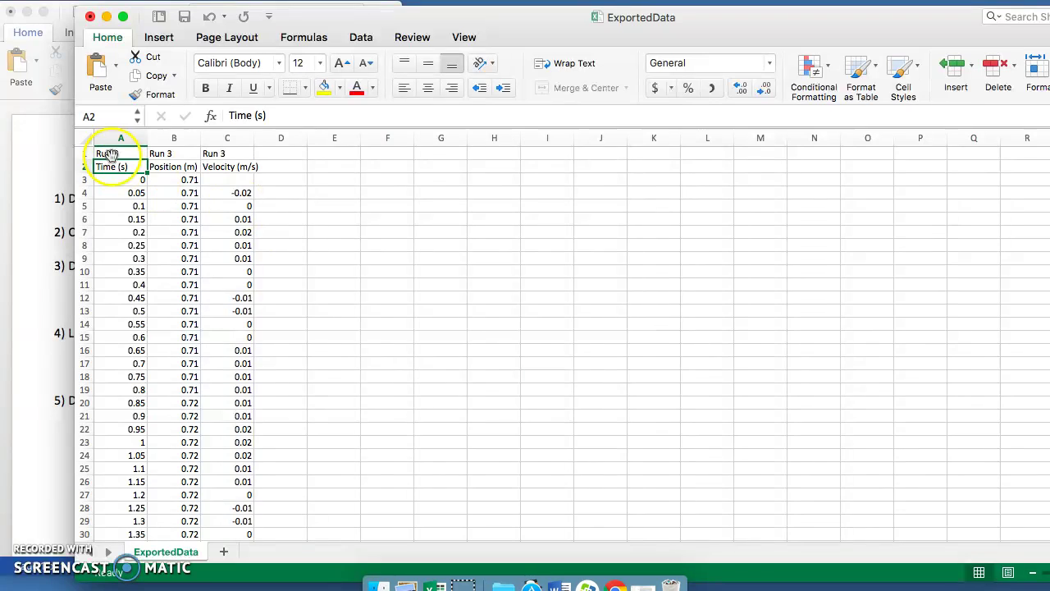
Delete the Run 3 label row so the Time, Position and Velocity headings occupy row 1.
left_click_drag(119, 138, 167, 133)
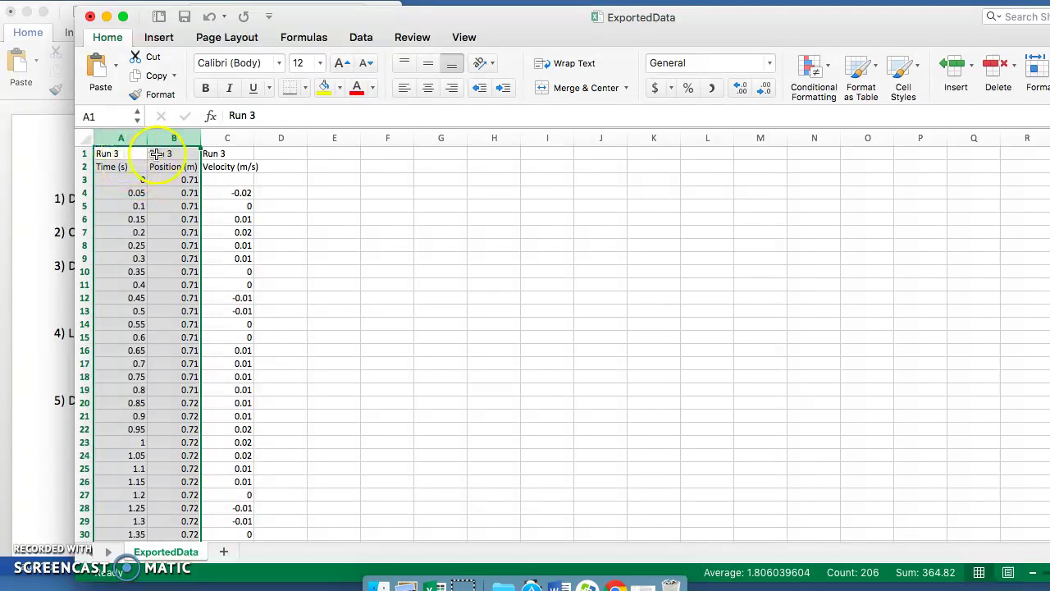
left_click(153, 194)
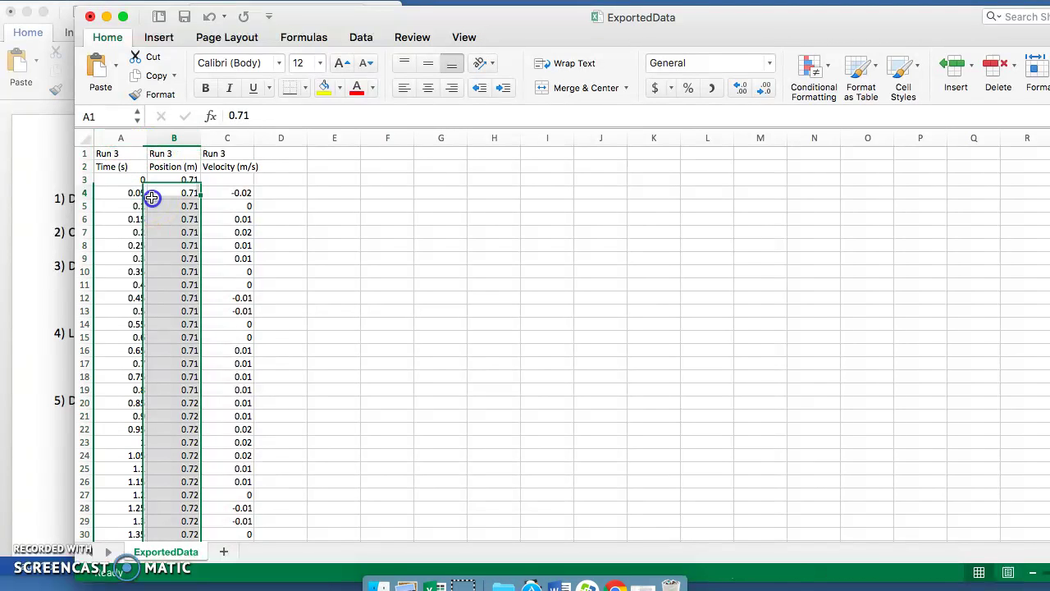
left_click(84, 154)
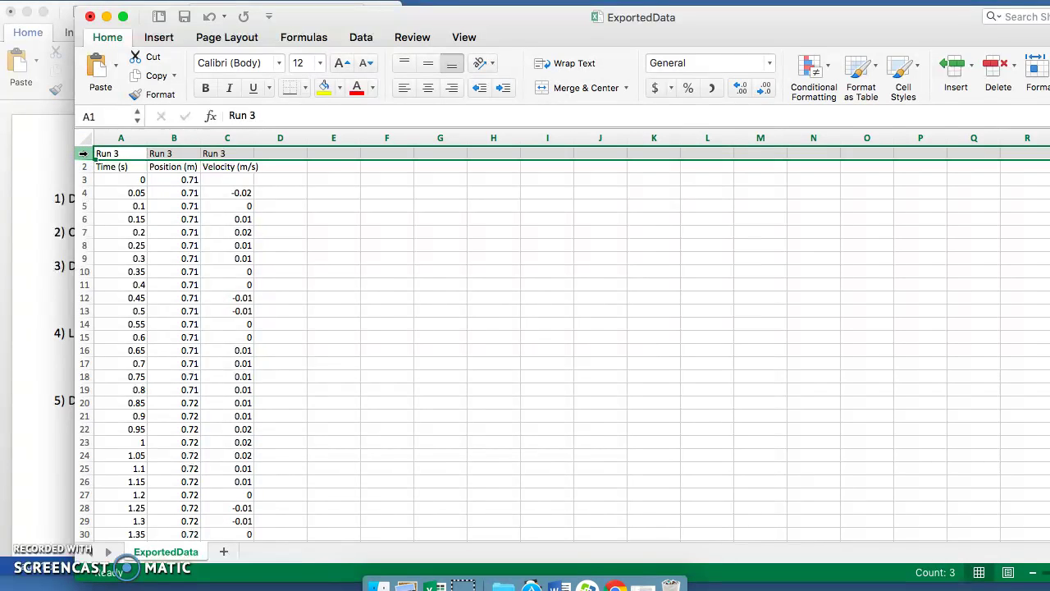
right_click(83, 153)
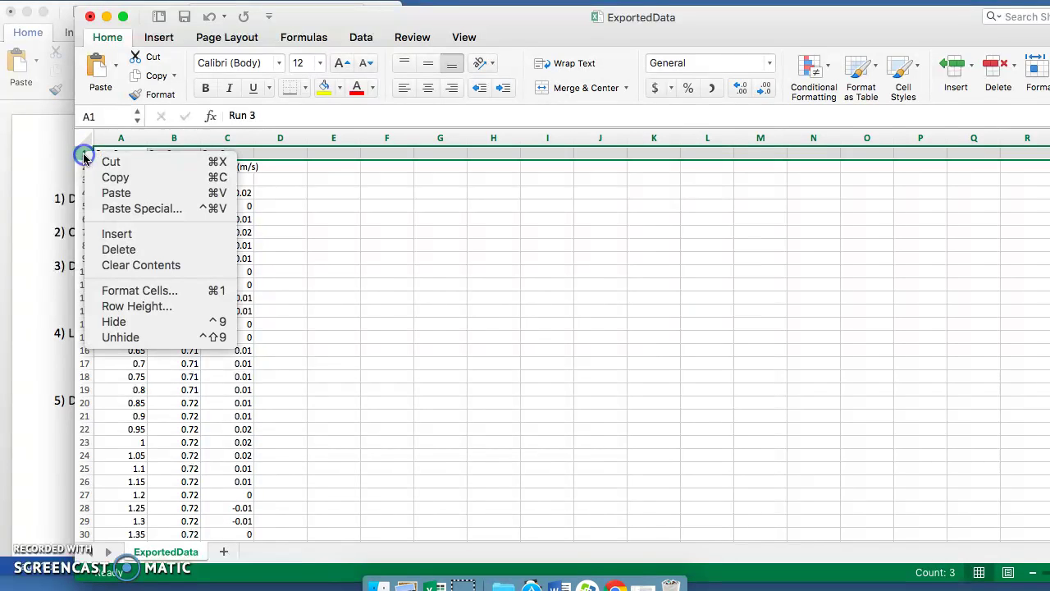
left_click(119, 250)
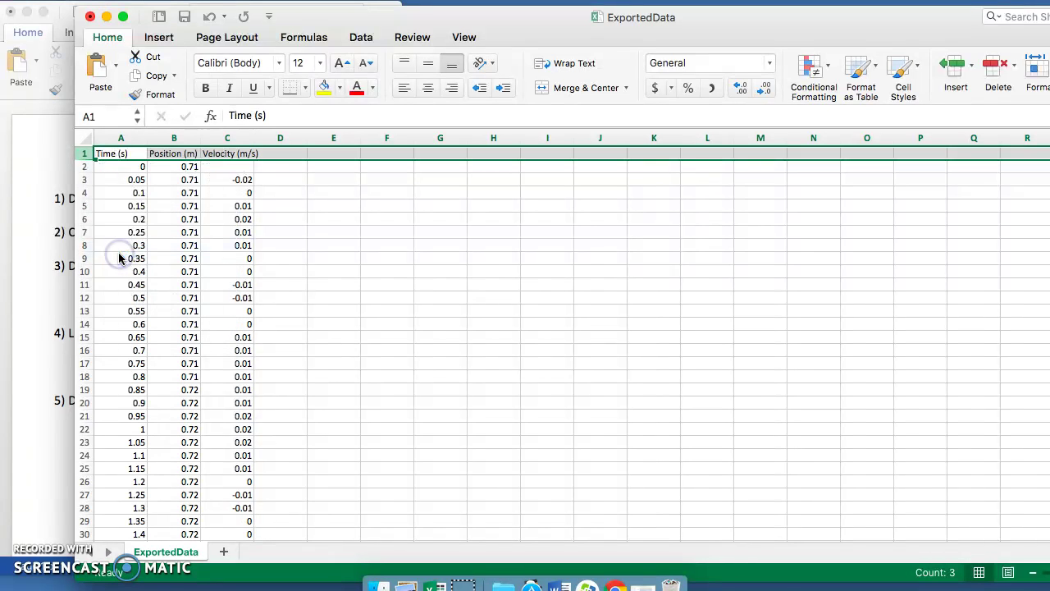
left_click(135, 245)
Insert a plain X Y scatter chart from the Time and Position columns A:B.
left_click_drag(122, 138, 174, 140)
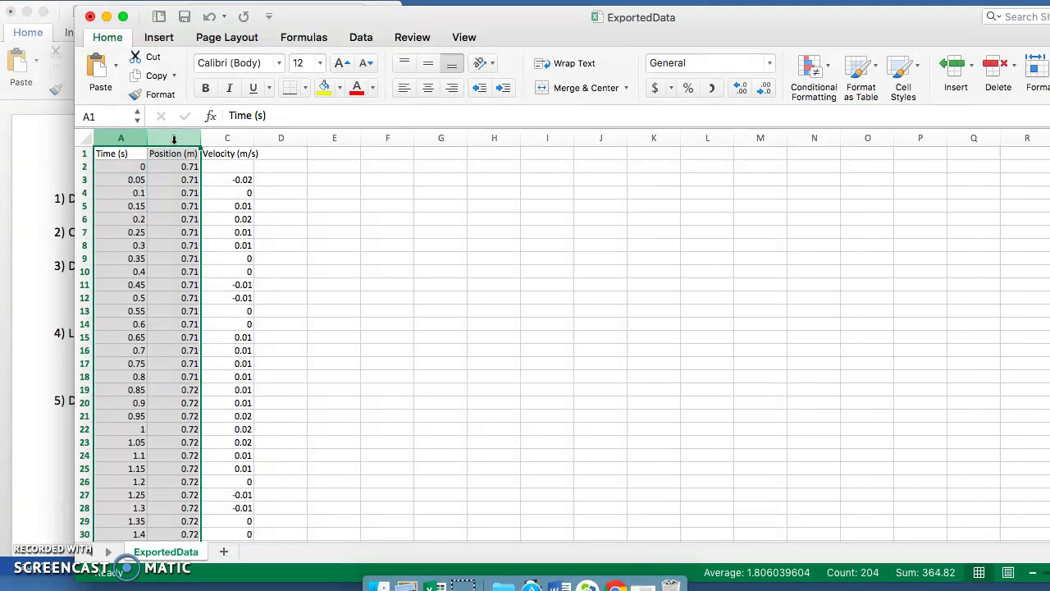
left_click(160, 37)
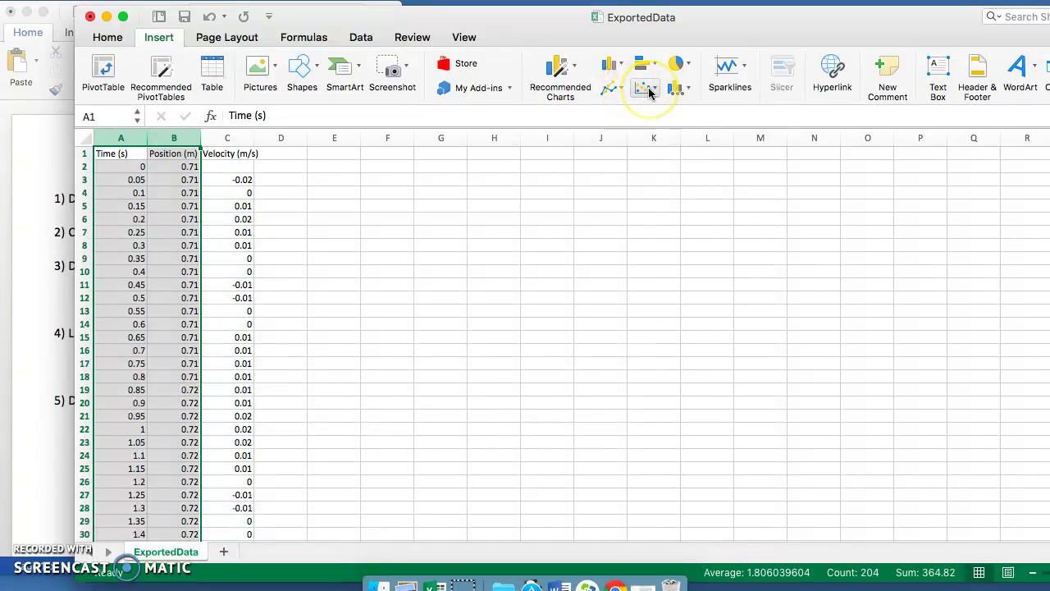
left_click(646, 89)
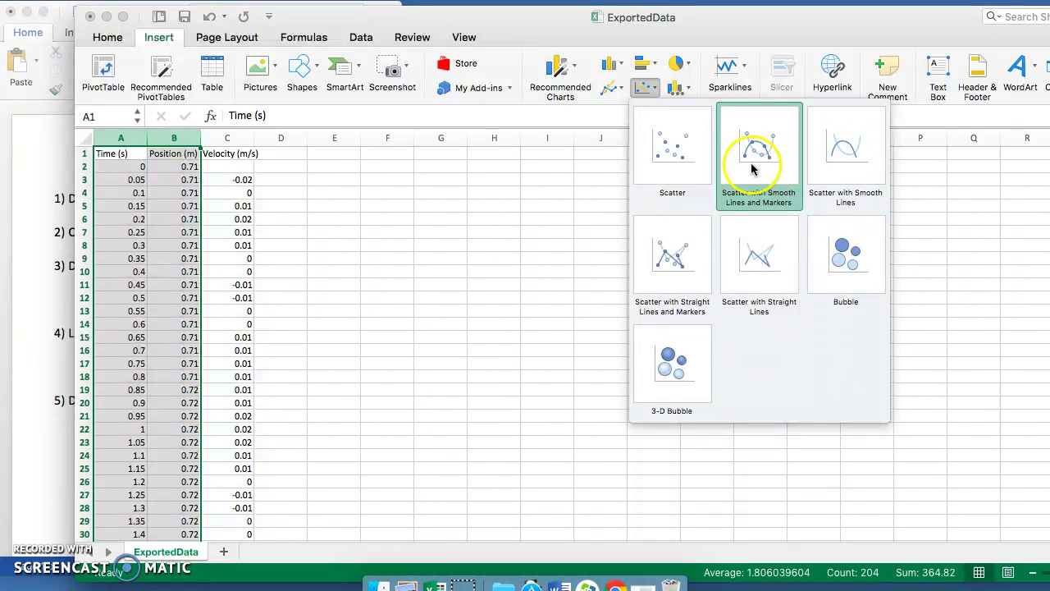
left_click(678, 156)
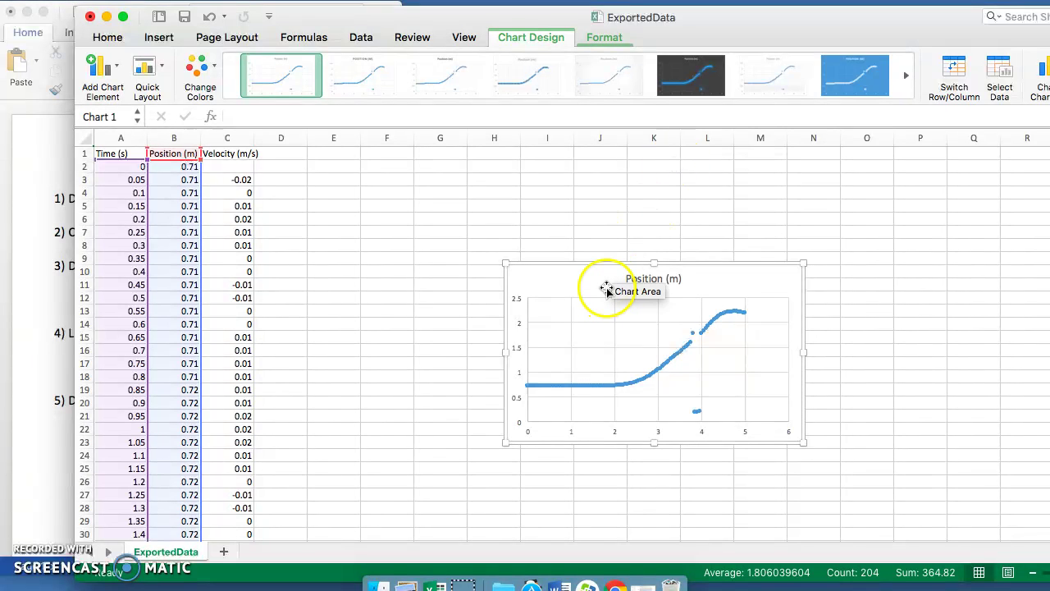
Move the Position scatter chart up beside the data and enlarge it to about 7.21 by 4.77 inches.
left_click_drag(605, 280, 434, 166)
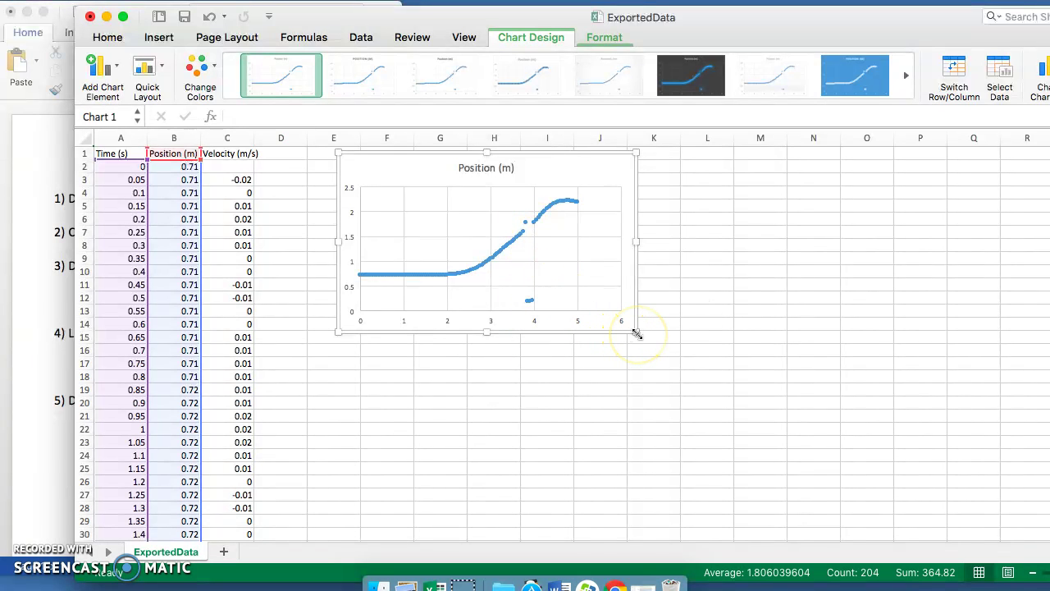
left_click_drag(638, 334, 846, 494)
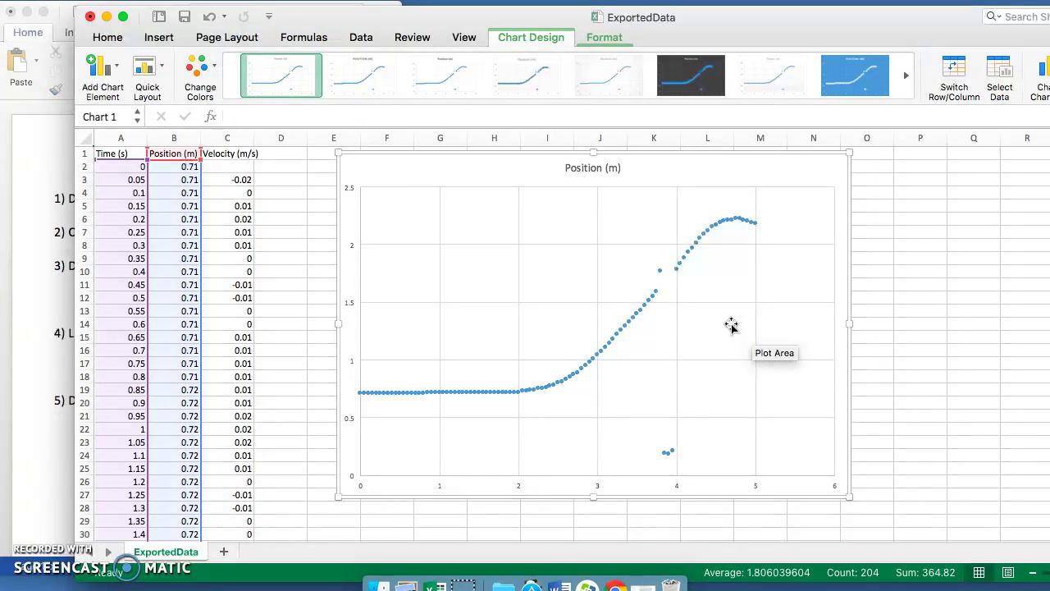
left_click(528, 387)
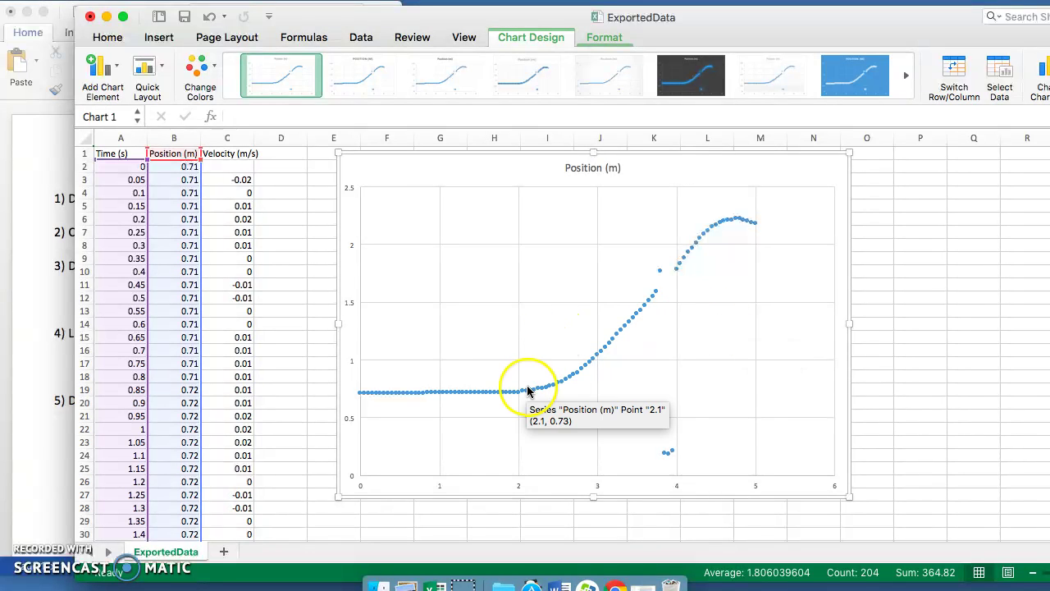
left_click(620, 351)
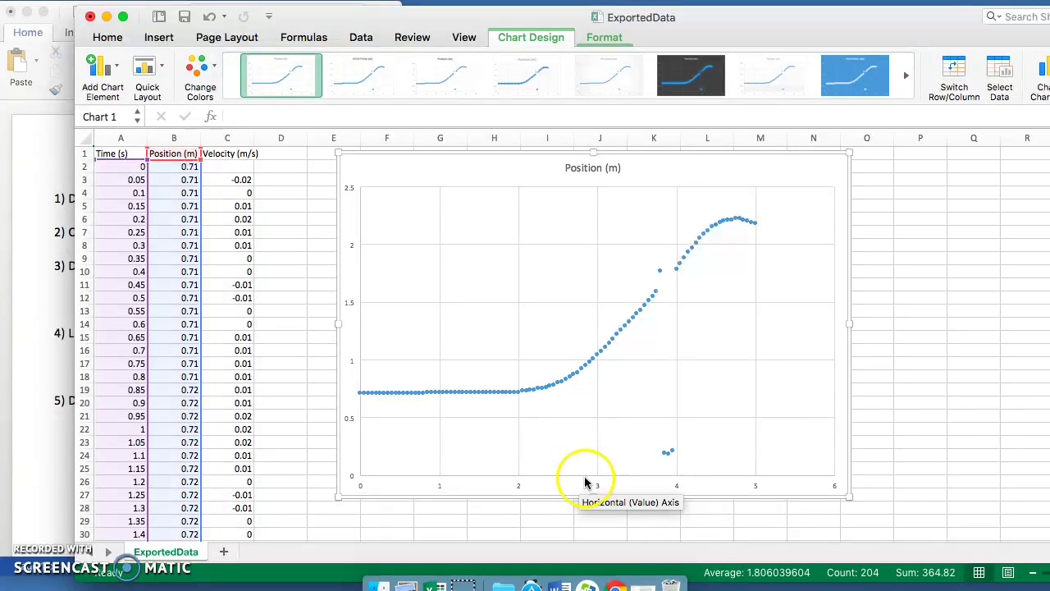
mouse_move(595, 363)
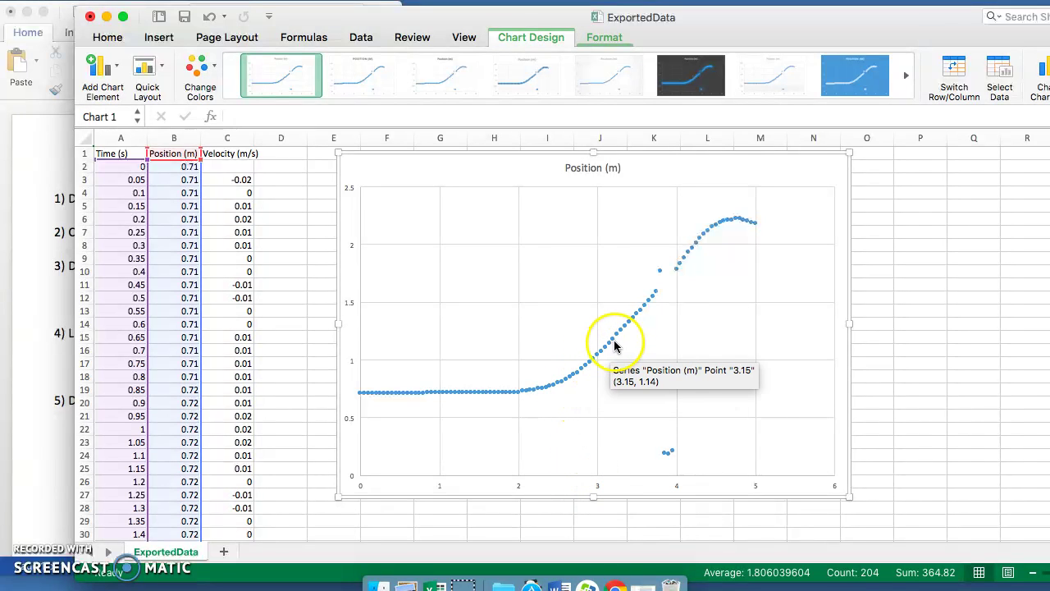
mouse_move(554, 390)
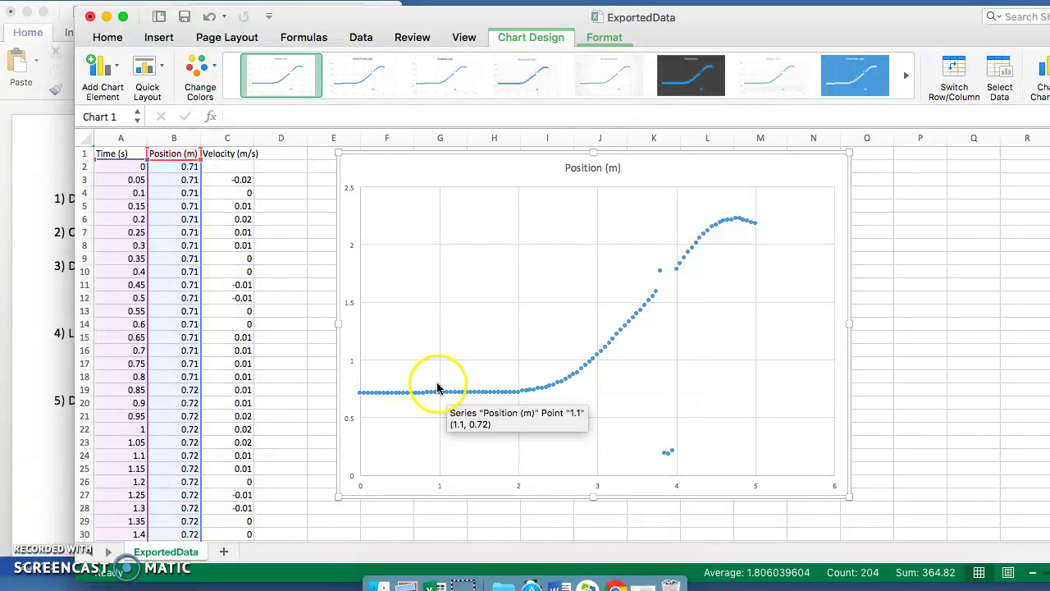
Delete the pre-motion rows starting at row 2 so the data begins at 2.6 s.
left_click(85, 166)
left_click_drag(85, 166, 83, 499)
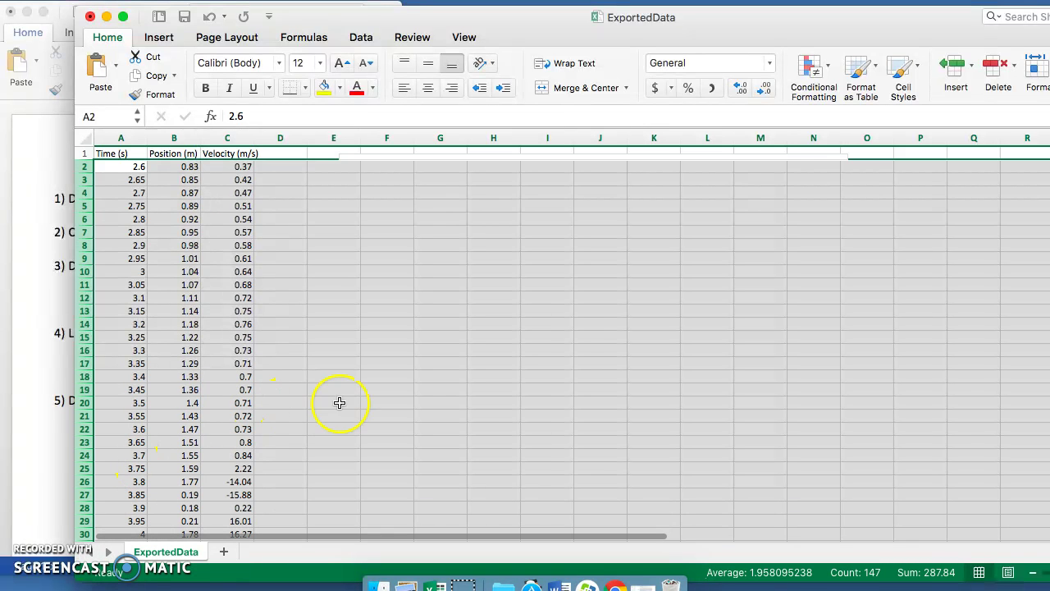
left_click(585, 332)
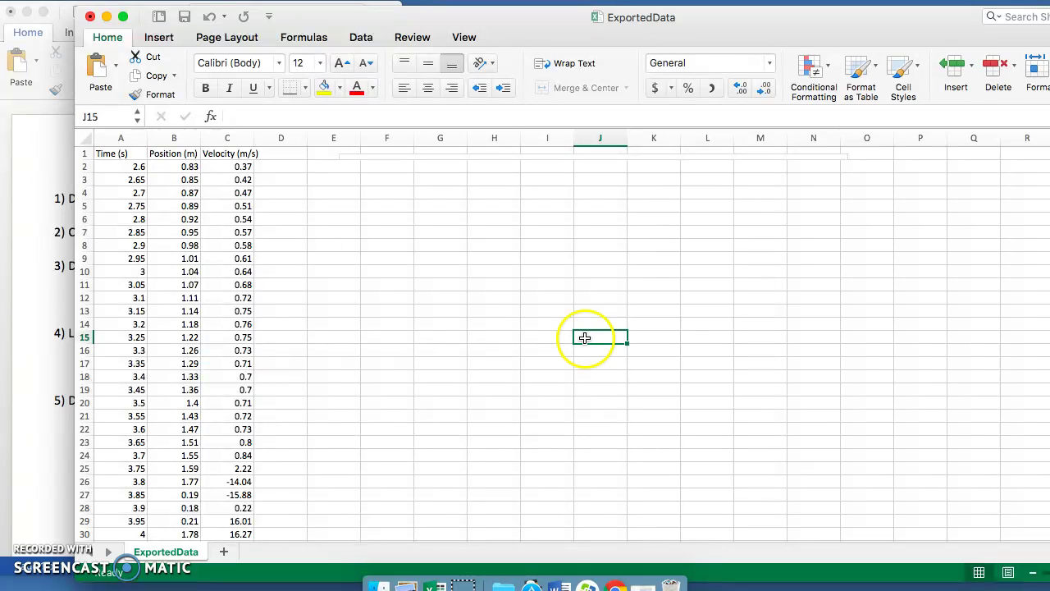
Scroll through the sheet to confirm the data now runs from 2.6 s to 5 s.
scroll(585, 336, "down", 2)
scroll(651, 192, "down", 1)
scroll(651, 192, "up", 3)
scroll(654, 192, "down", 5)
scroll(653, 191, "down", 6)
scroll(662, 354, "down", 8)
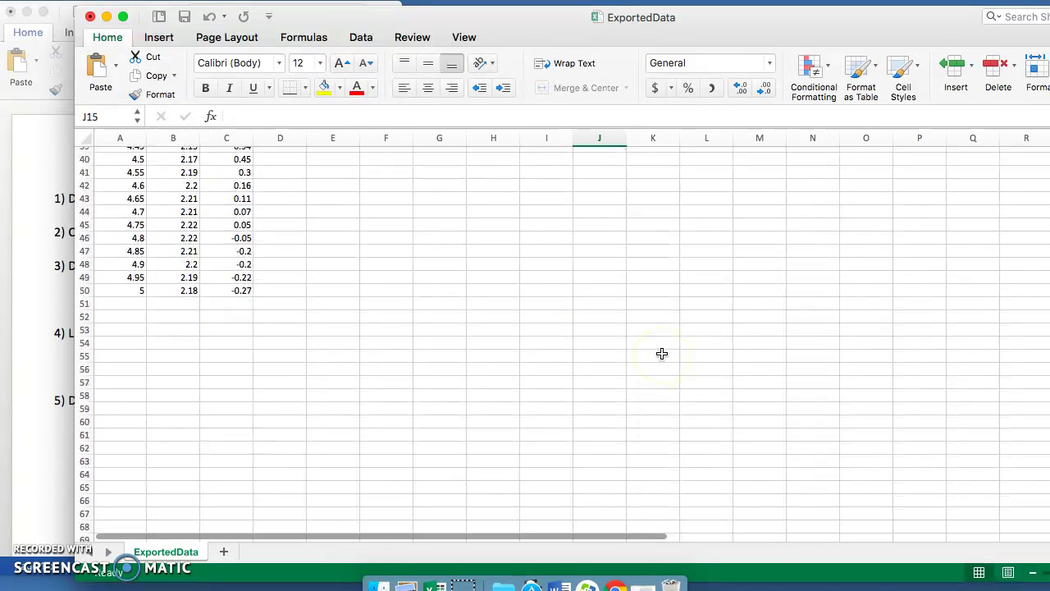
scroll(668, 323, "down", 10)
scroll(668, 324, "up", 15)
scroll(668, 324, "up", 8)
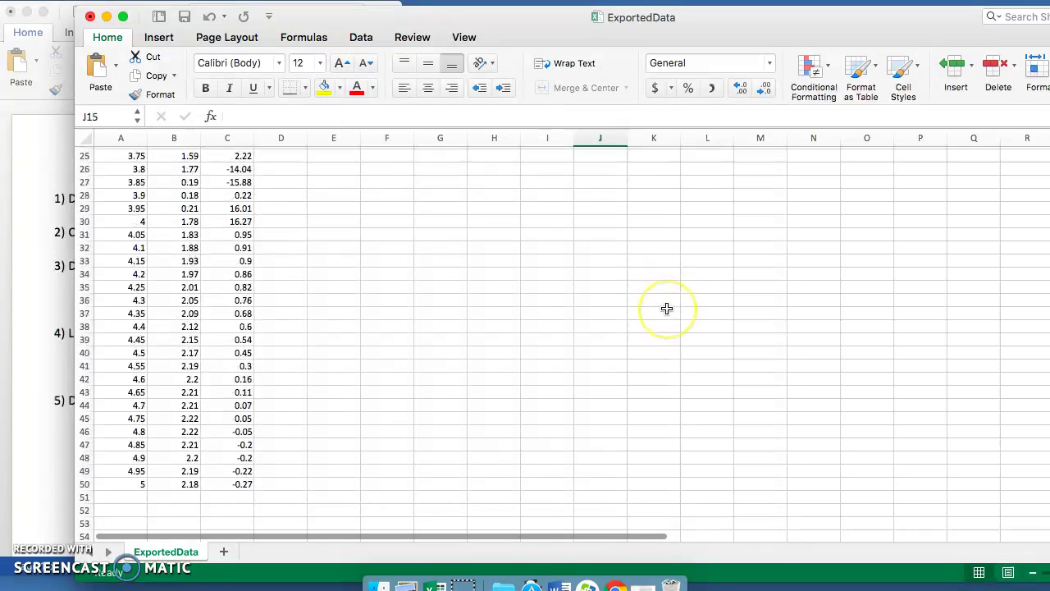
scroll(666, 308, "up", 3)
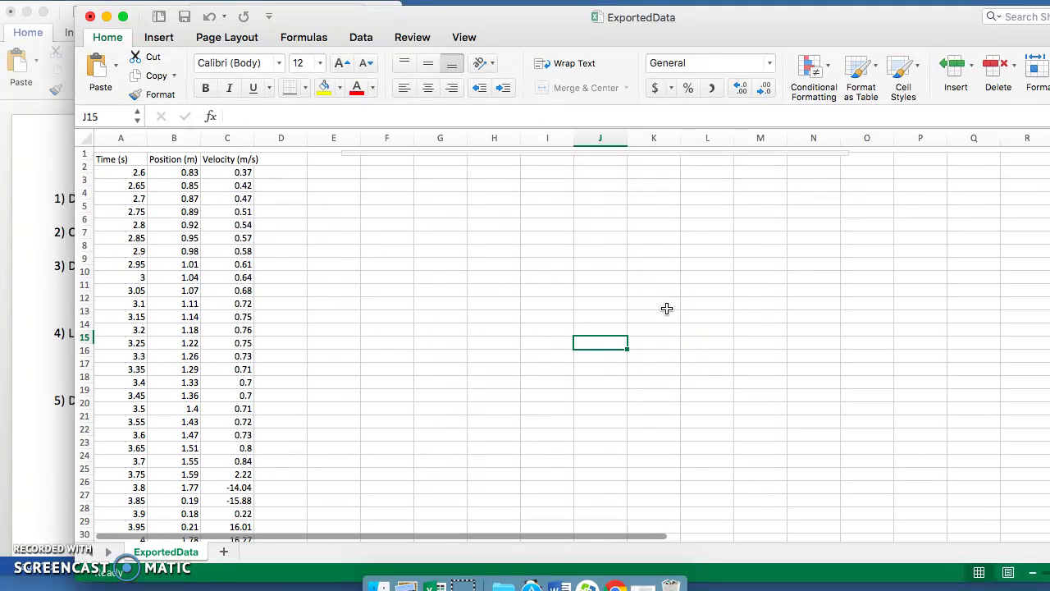
Undo the row deletion, then Clear Contents of the pre-motion rows so the chart starts near 2.6 s.
left_click(121, 148)
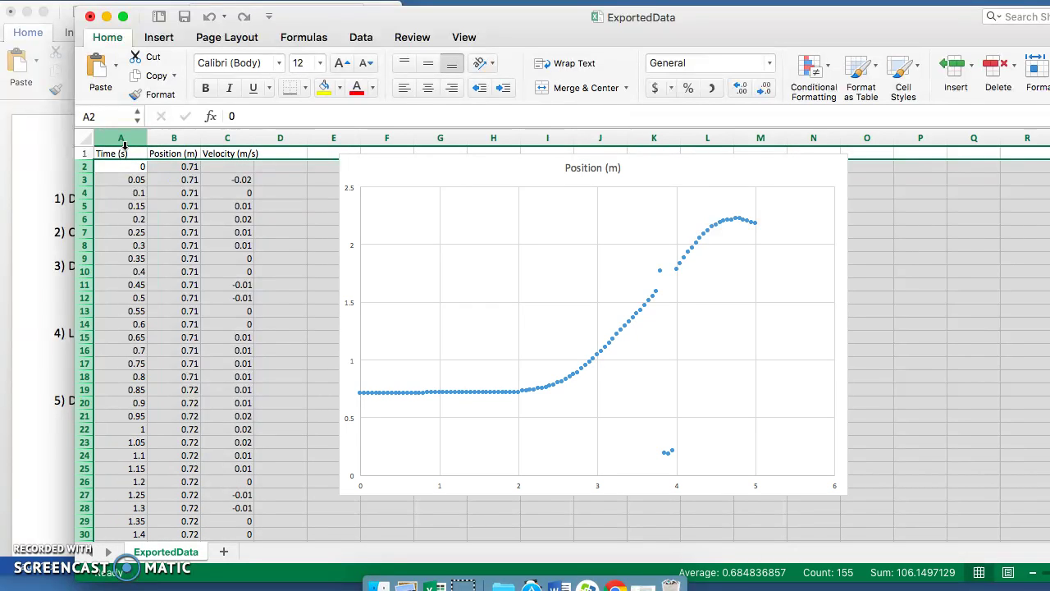
right_click(86, 167)
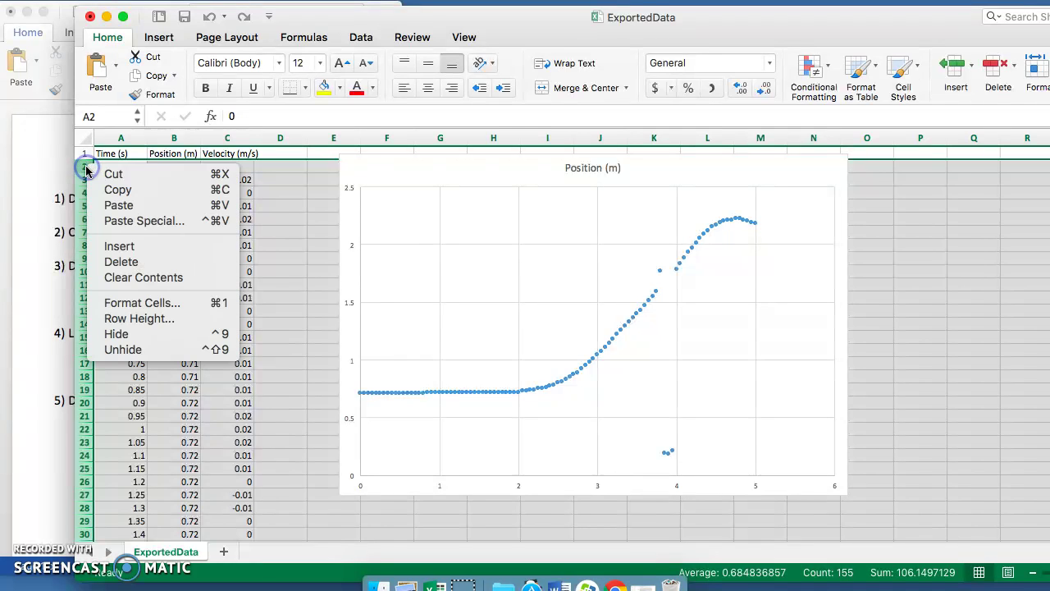
left_click(129, 278)
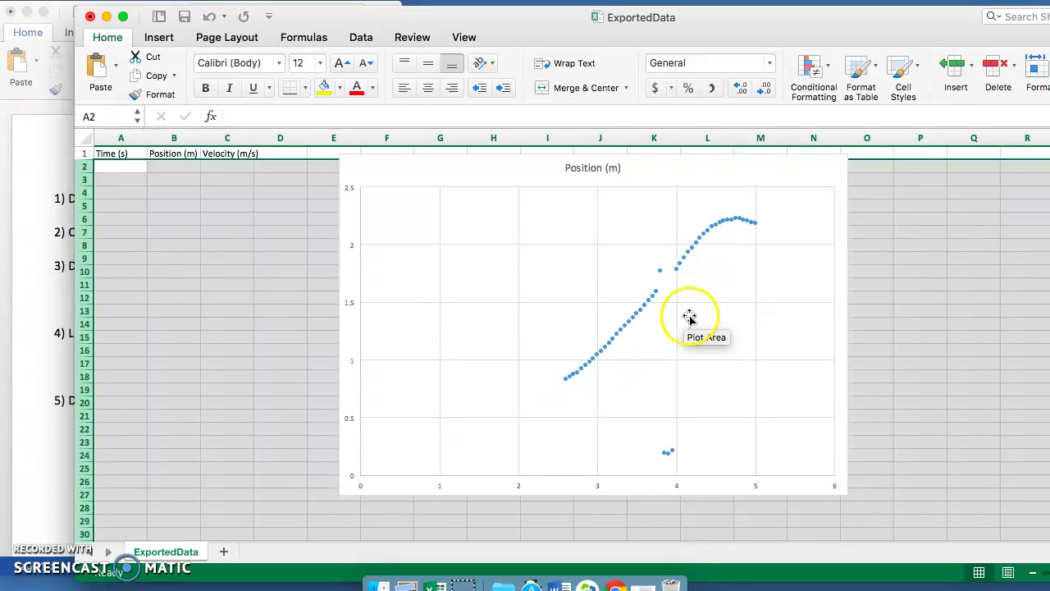
mouse_move(713, 220)
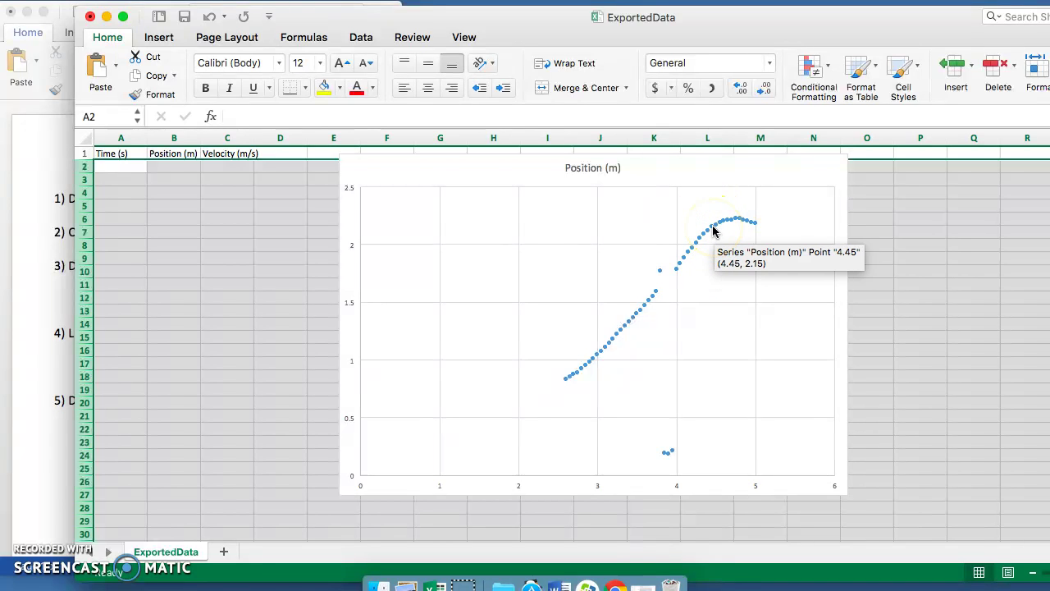
scroll(188, 375, "down", 3)
scroll(188, 375, "right", 1)
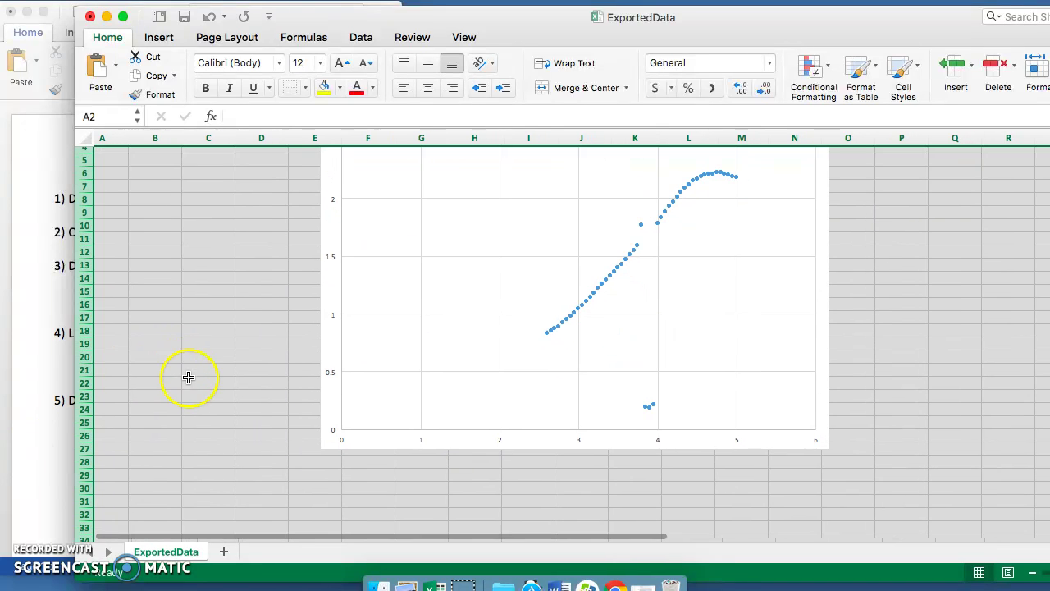
right_click(128, 568)
Clear the contents of rows 91–102 (4.45–5 s) so the Position chart ends at 4.4 s.
left_click(131, 349)
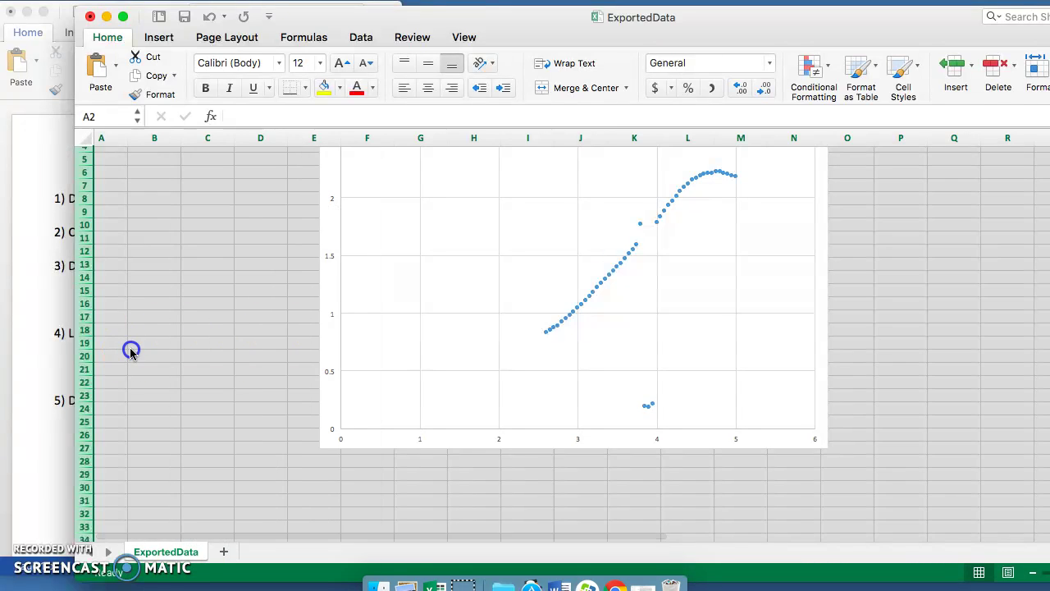
left_click(131, 348)
scroll(130, 351, "down", 20)
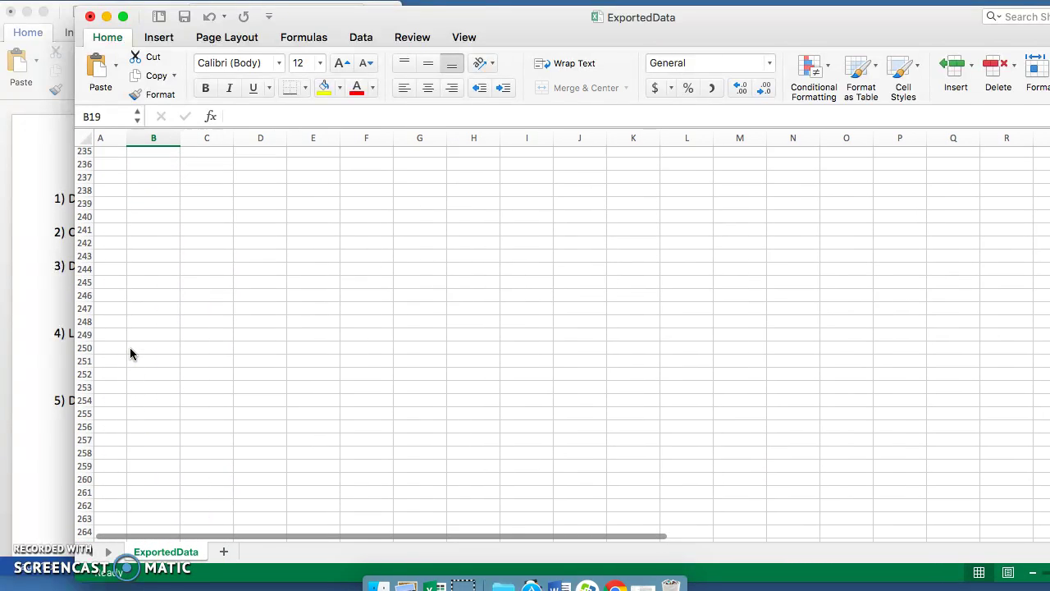
scroll(129, 349, "up", 10)
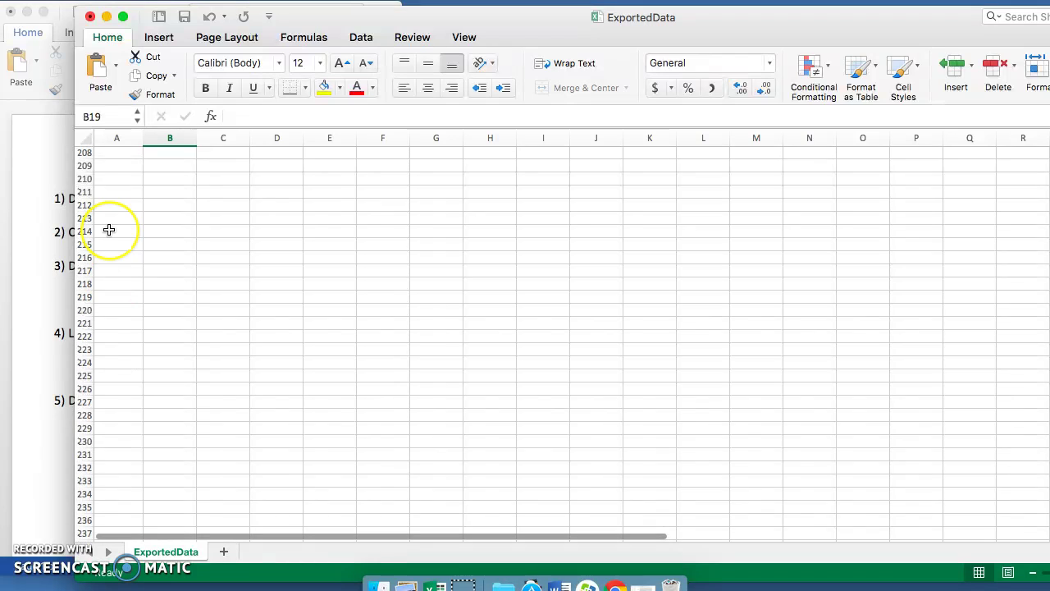
scroll(110, 230, "up", 20)
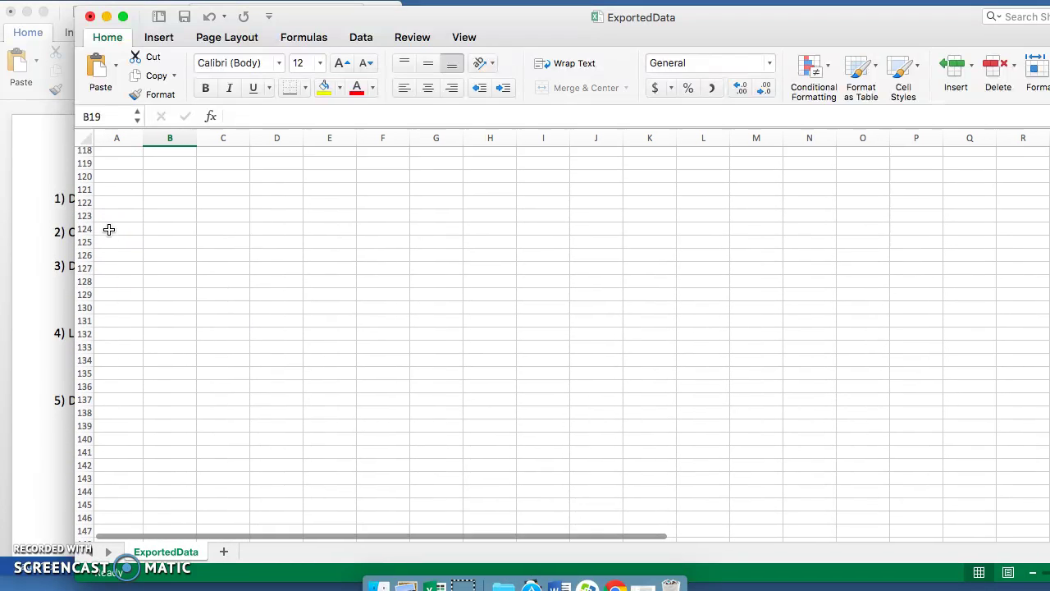
scroll(109, 230, "up", 1)
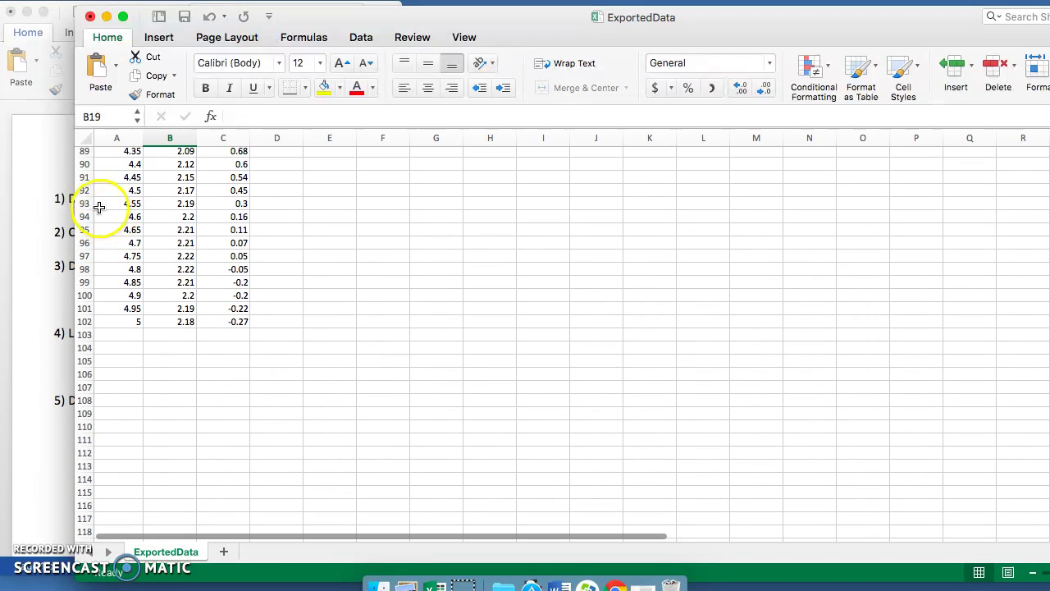
left_click(85, 177)
left_click_drag(85, 178, 85, 321)
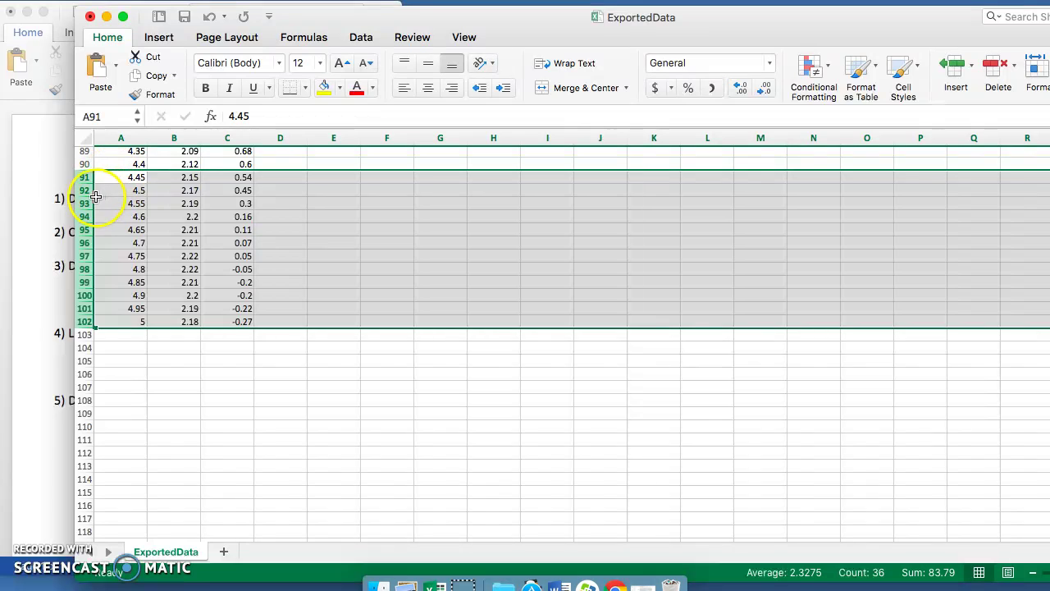
right_click(87, 194)
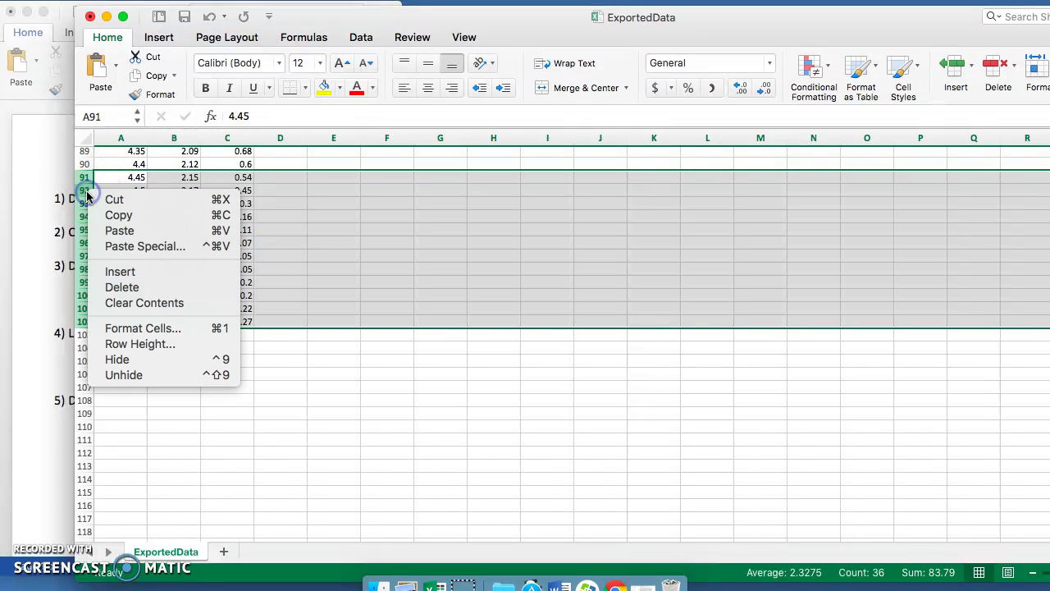
left_click(119, 304)
scroll(403, 318, "up", 15)
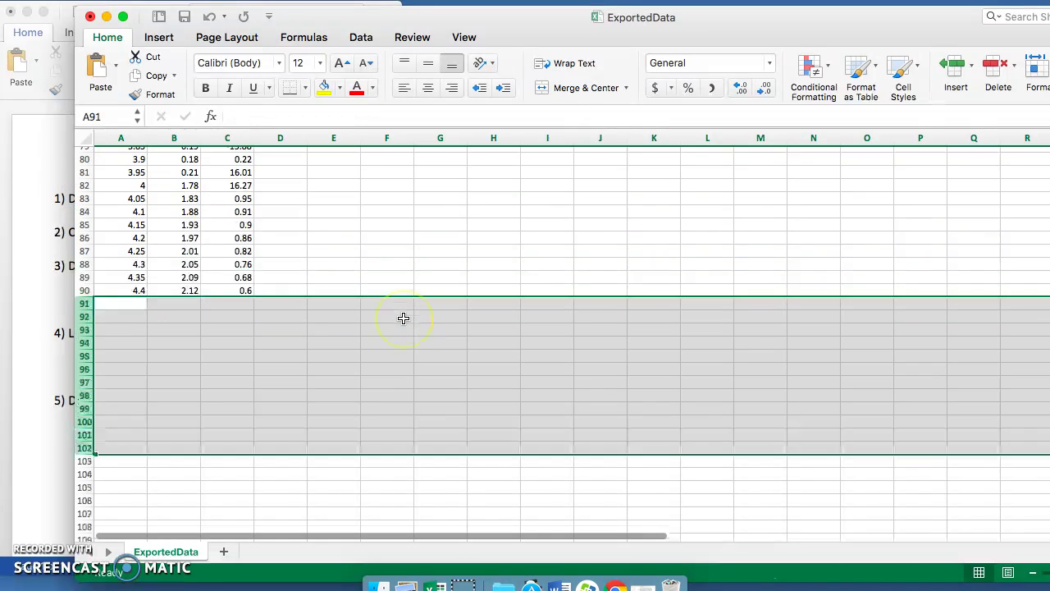
scroll(403, 318, "up", 10)
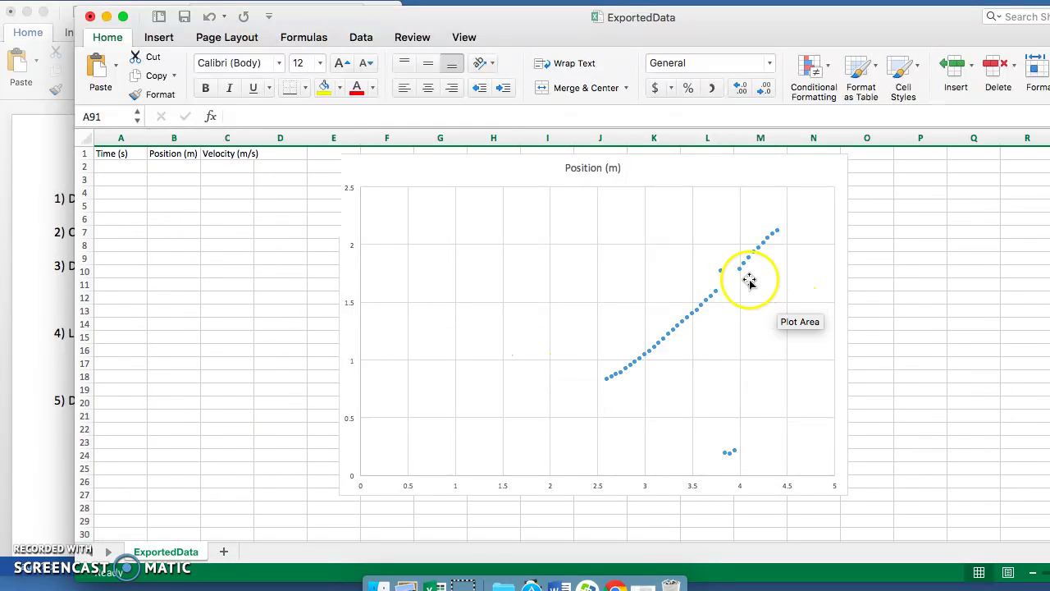
mouse_move(721, 277)
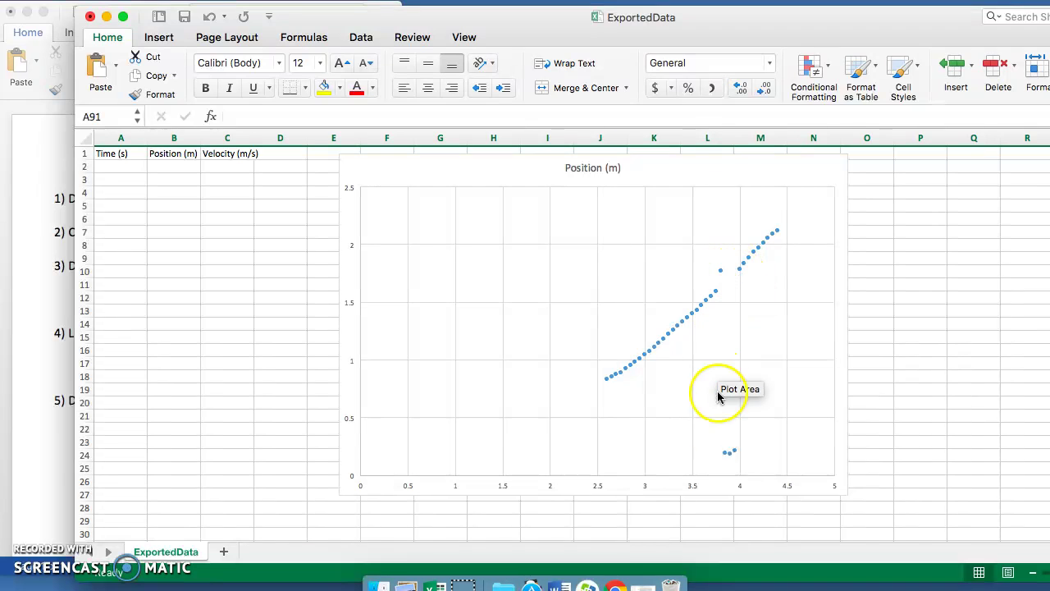
mouse_move(733, 451)
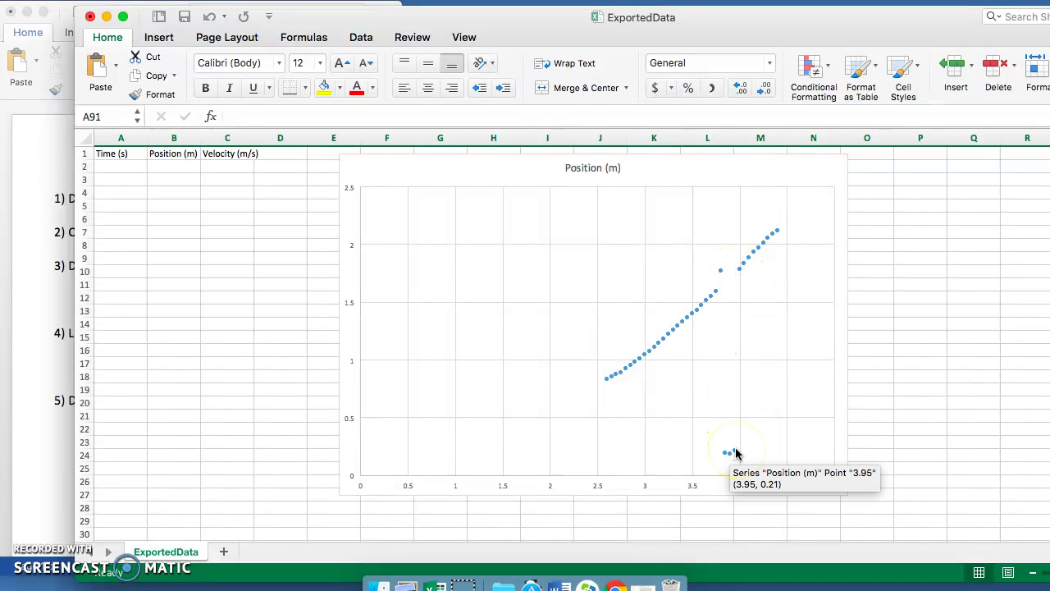
scroll(171, 366, "down", 5)
scroll(172, 368, "down", 1)
scroll(179, 371, "down", 6)
left_click(179, 435)
scroll(178, 435, "down", 3)
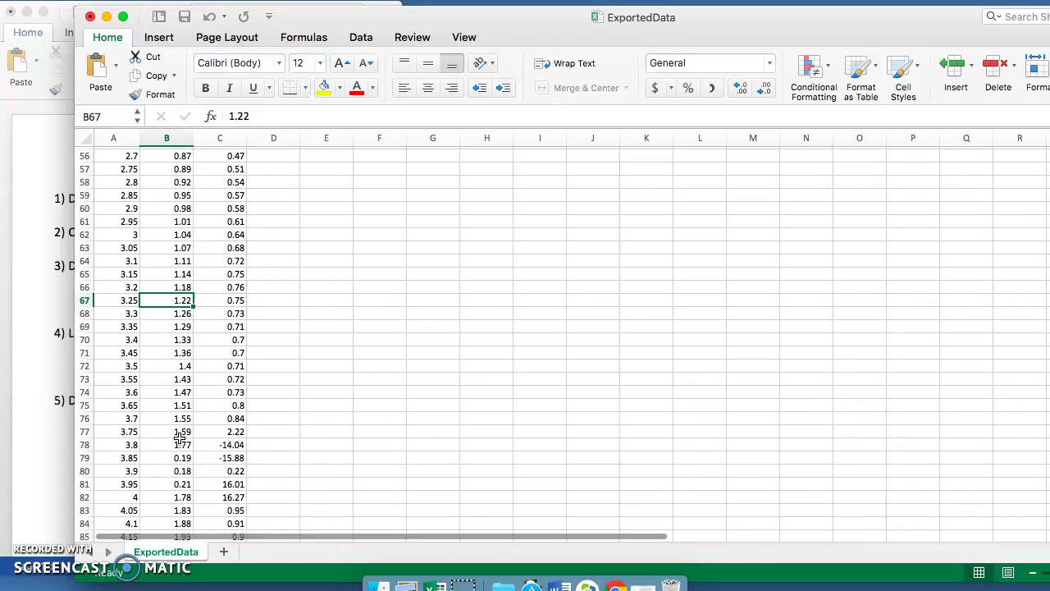
Empty rows 78–81 (3.8–3.95 s) to remove the low outlier dots from the chart.
left_click(82, 444)
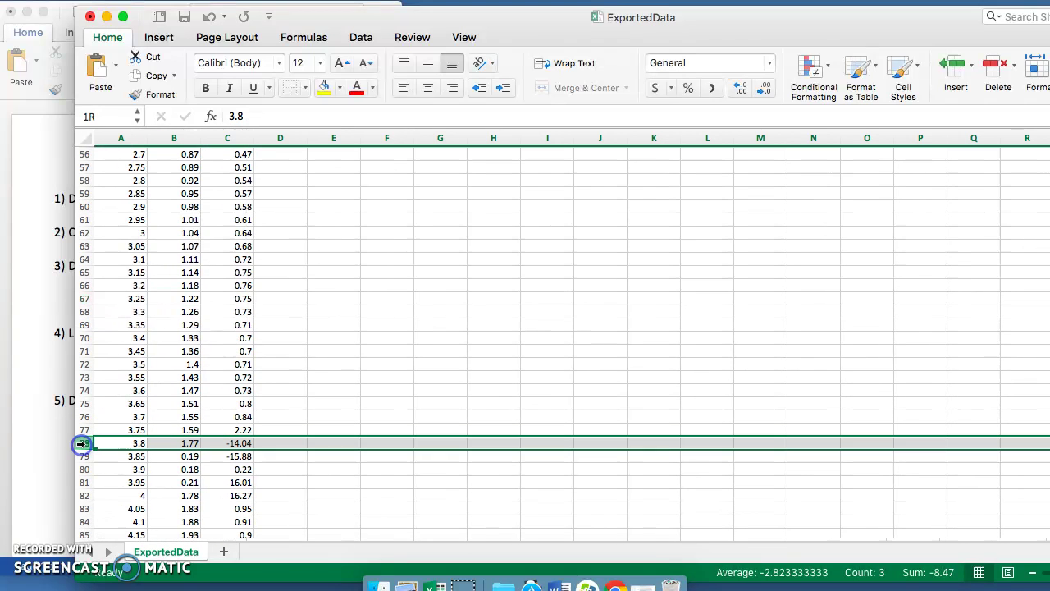
key("shift+Down")
key("shift+Down")
key("shift+Down")
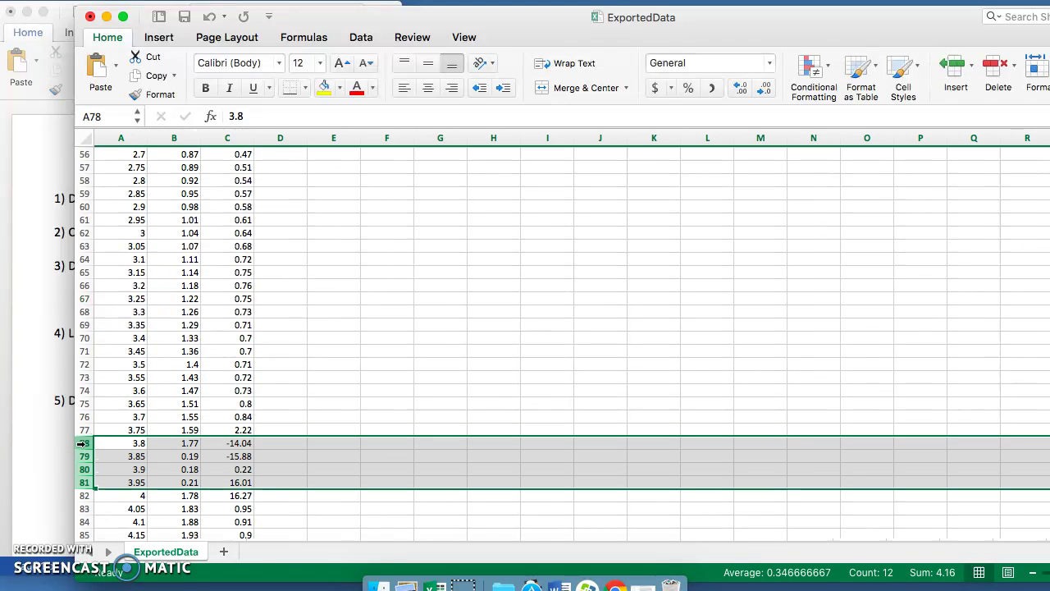
right_click(82, 444)
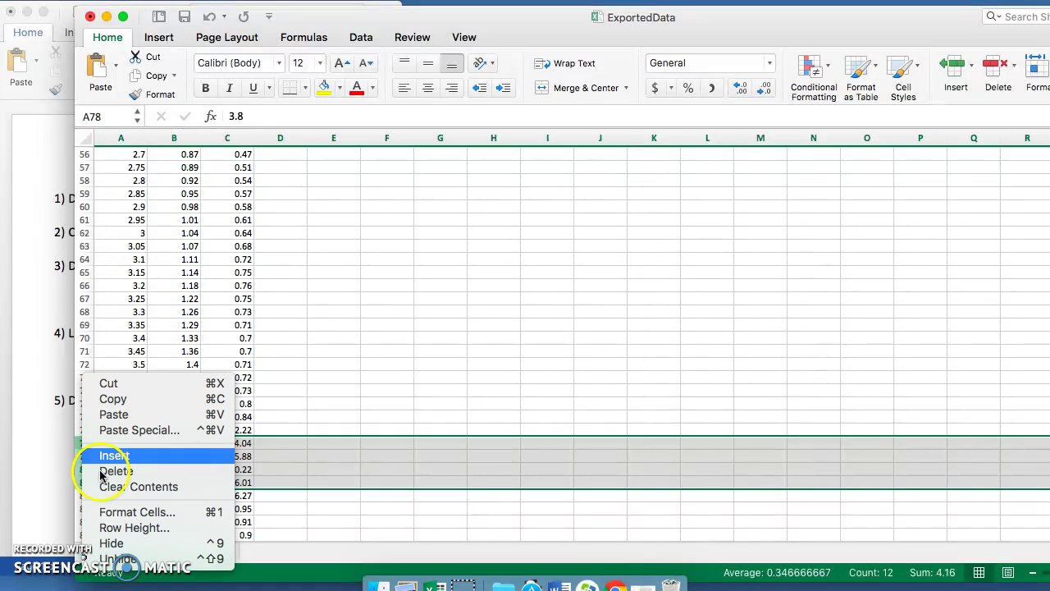
left_click(141, 488)
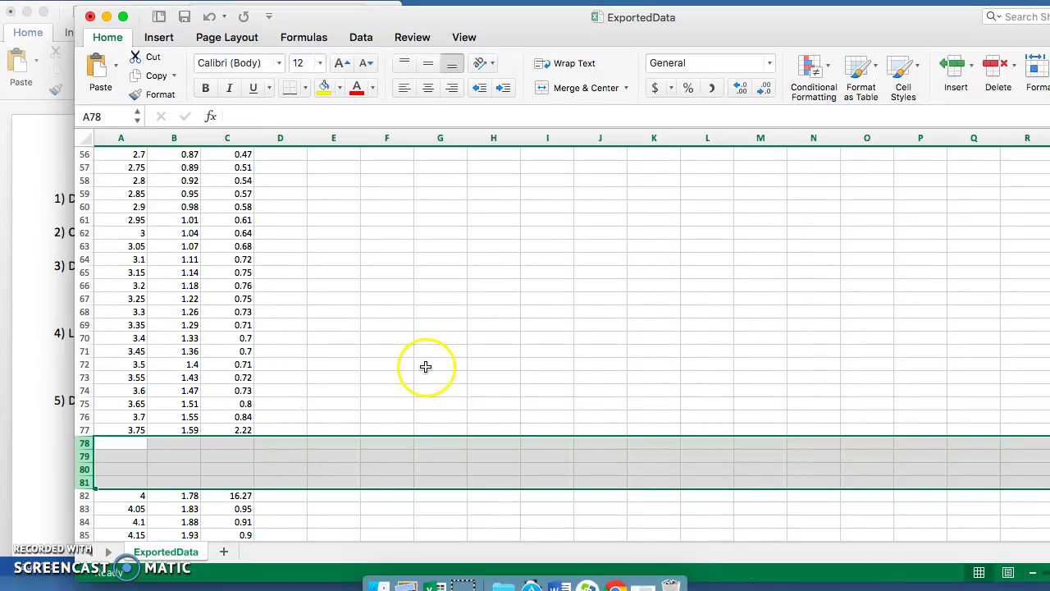
scroll(425, 367, "up", 4)
scroll(425, 367, "up", 10)
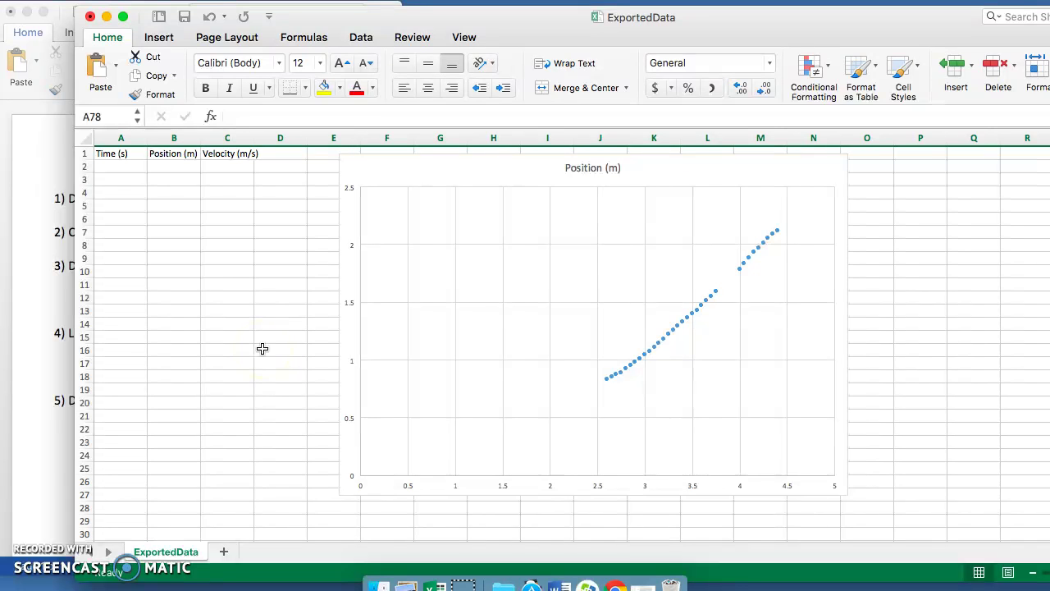
left_click(58, 300)
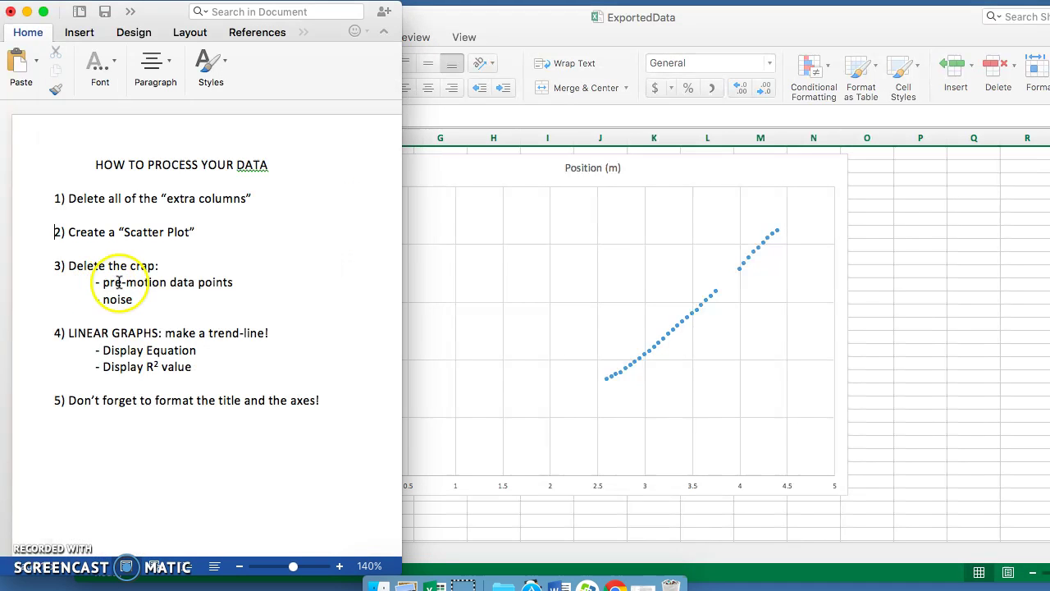
left_click(217, 264)
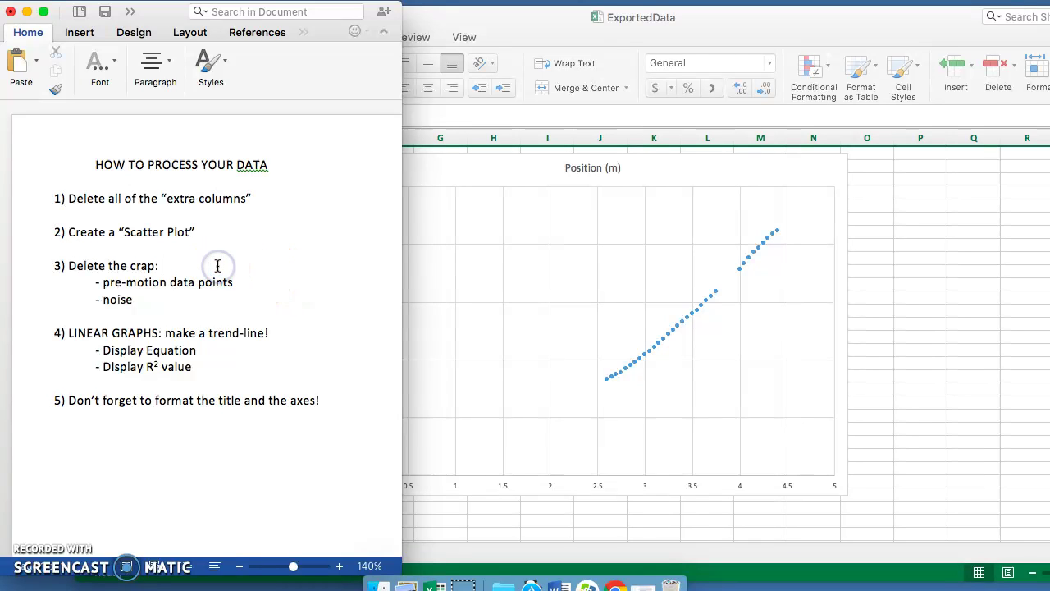
left_click(247, 279)
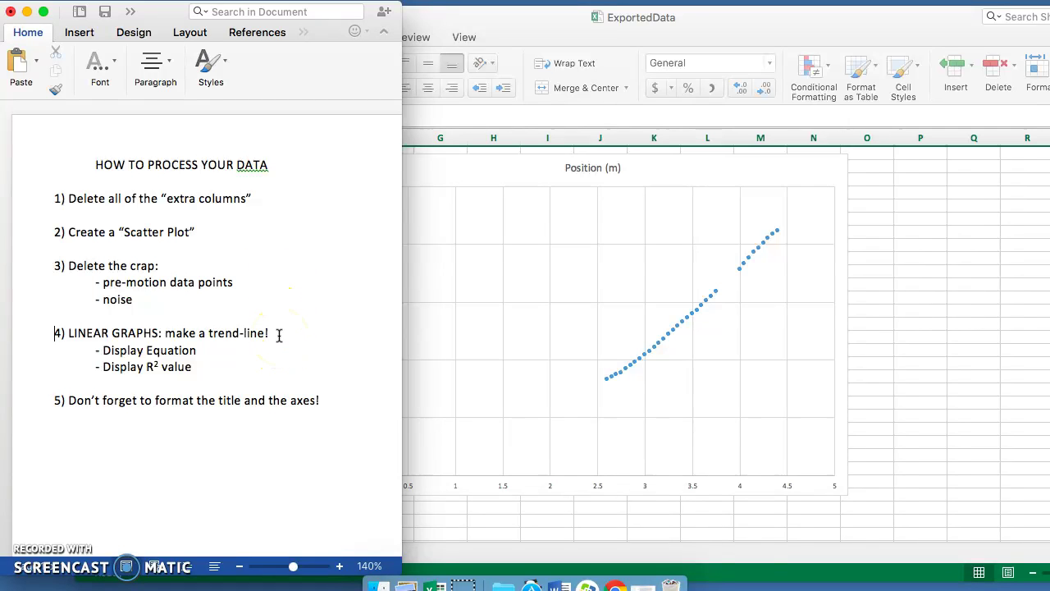
left_click(692, 318)
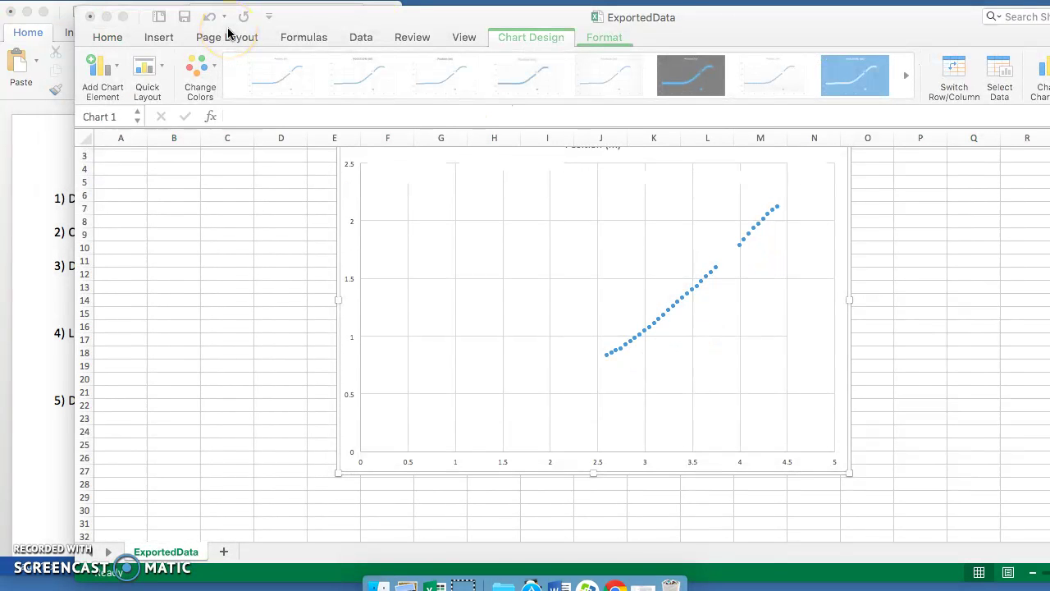
left_click(297, 25)
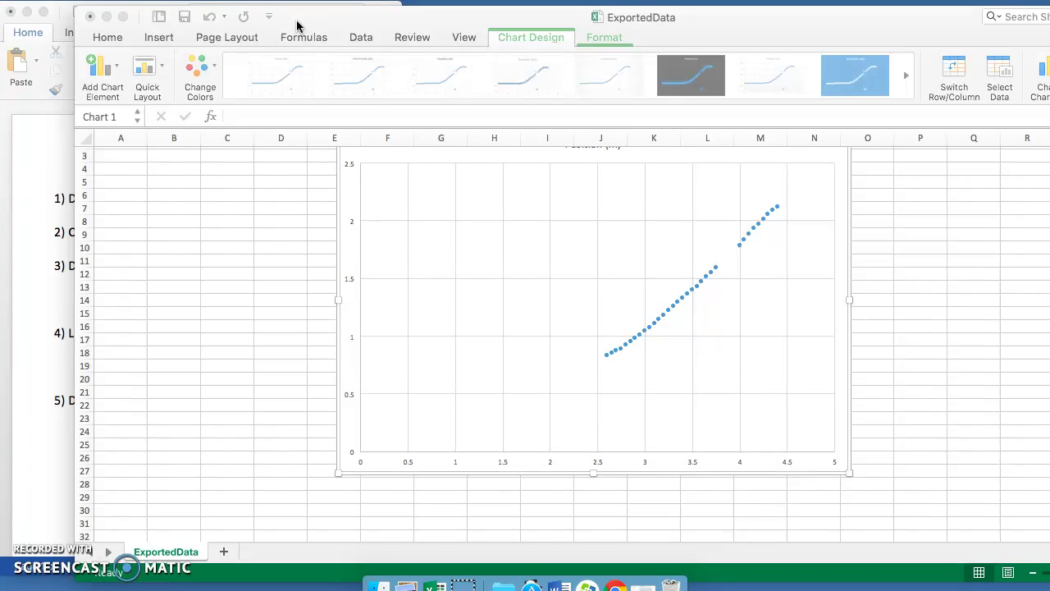
left_click(300, 23)
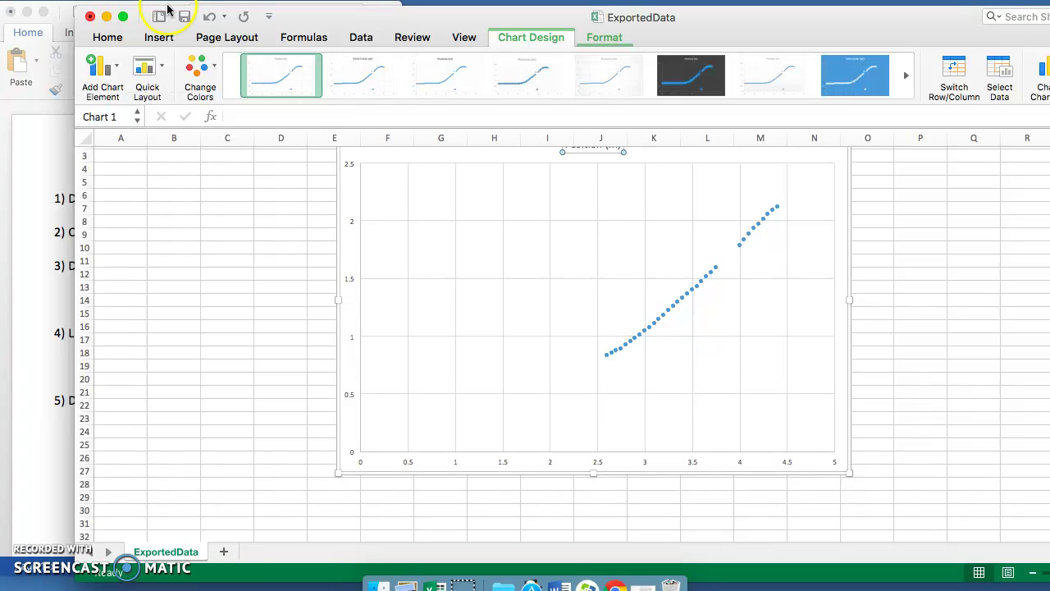
Add a linear trendline to the Position (m) scatter chart.
left_click(117, 73)
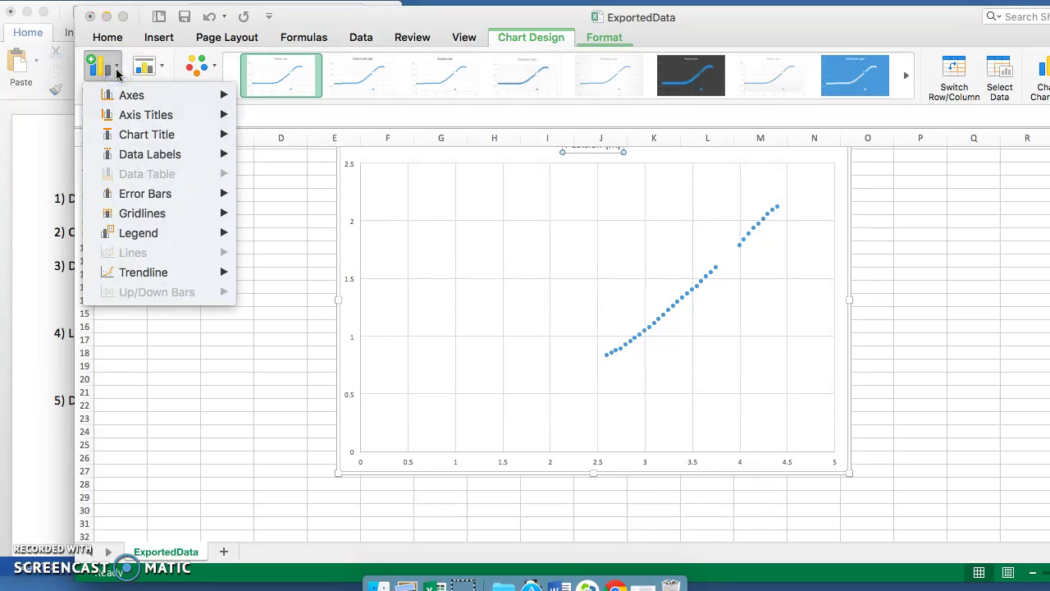
left_click(136, 136)
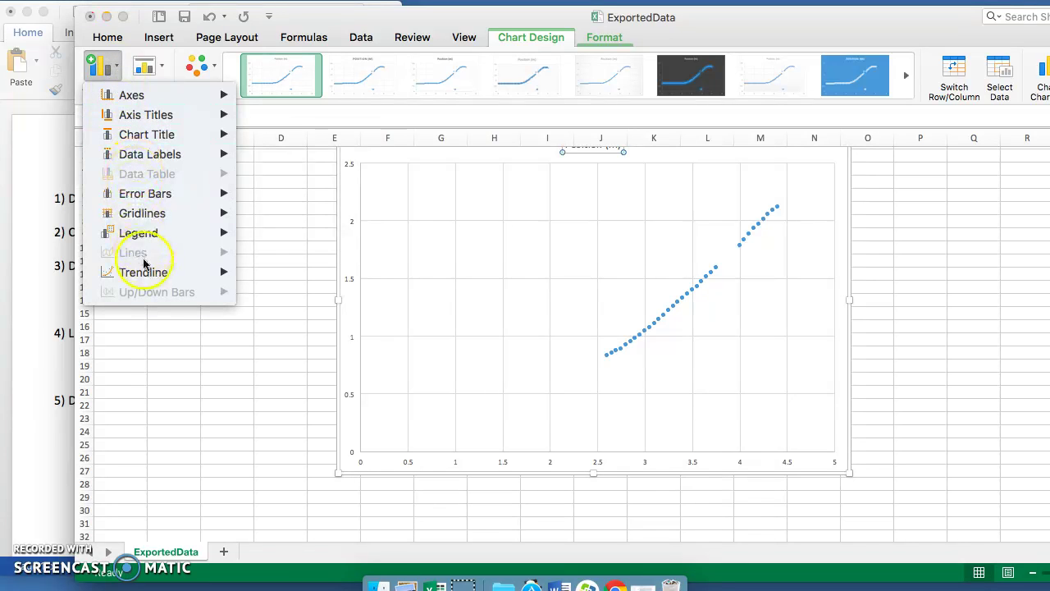
mouse_move(153, 274)
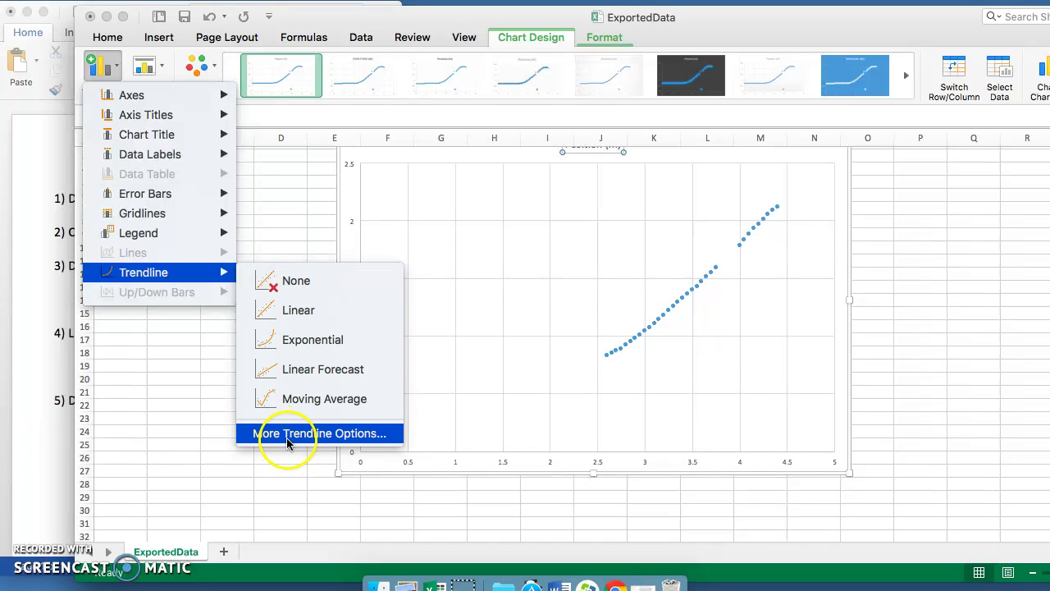
left_click(292, 312)
Select the dotted trendline and bring up its formatting options with Cmd+1.
left_click(593, 354)
left_click(608, 367)
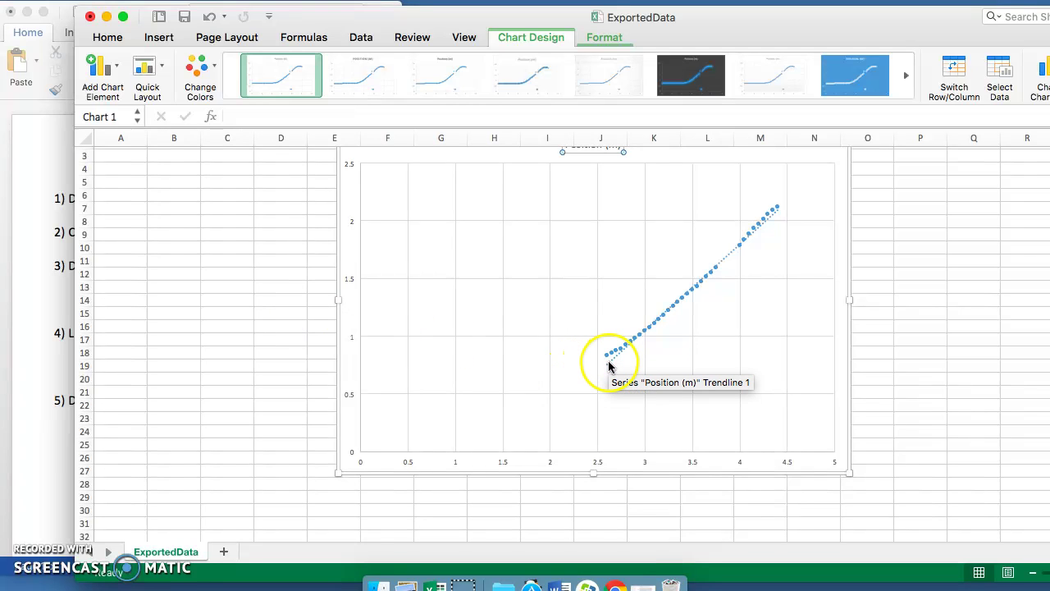
left_click(614, 358)
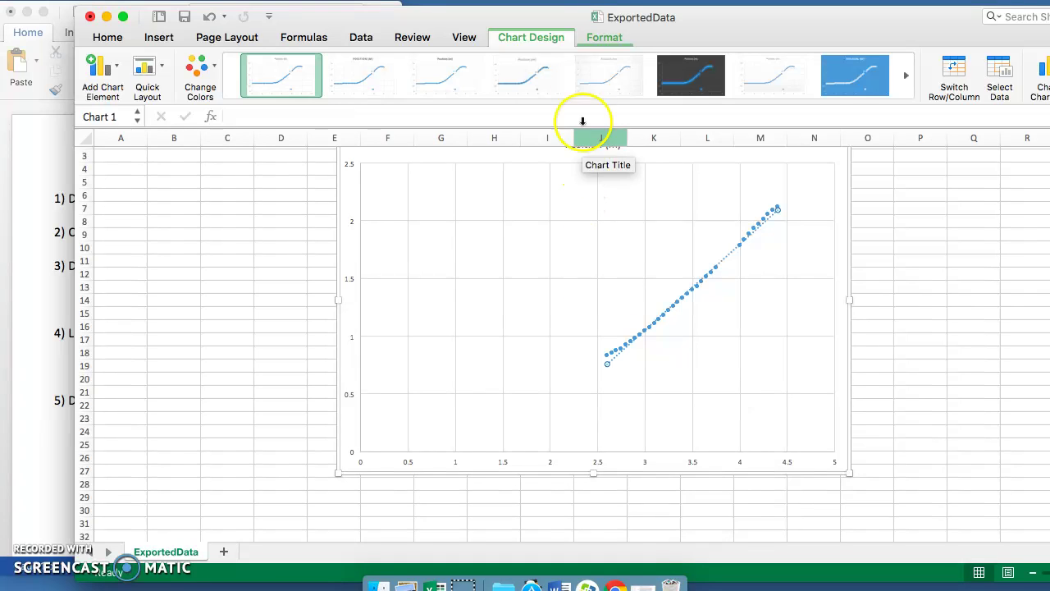
left_click(226, 213)
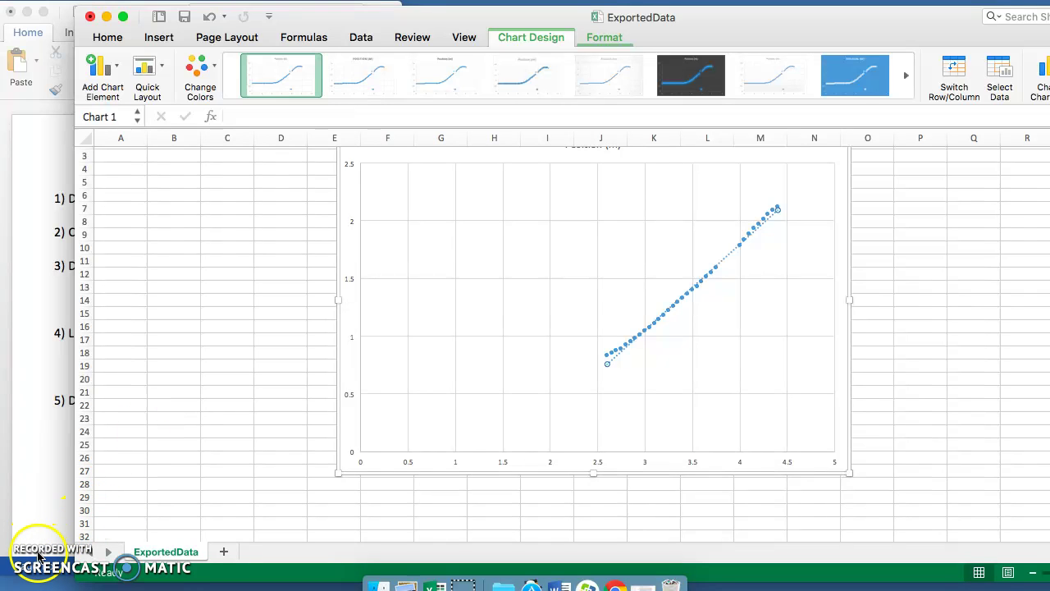
key("super+1")
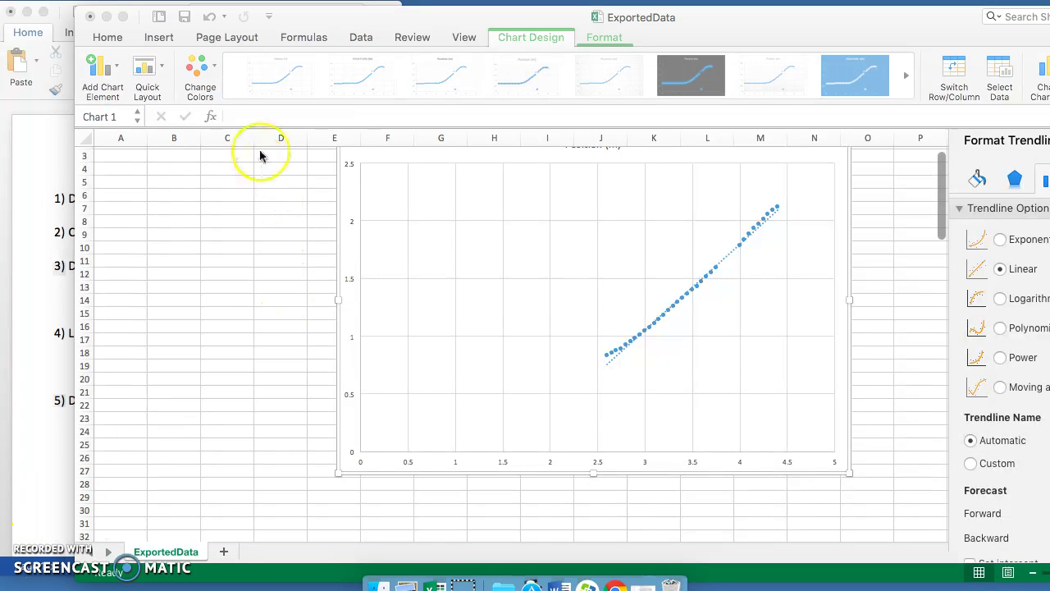
Open Format > Chart Trendline and shift the Excel window left so the pane is fully visible.
left_click(304, 22)
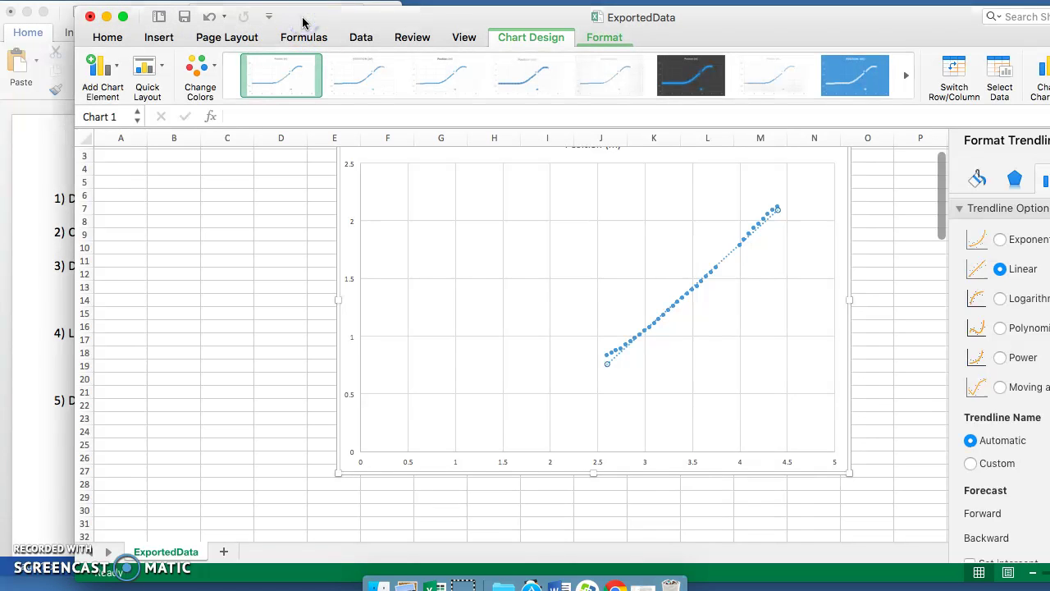
left_click(710, 264)
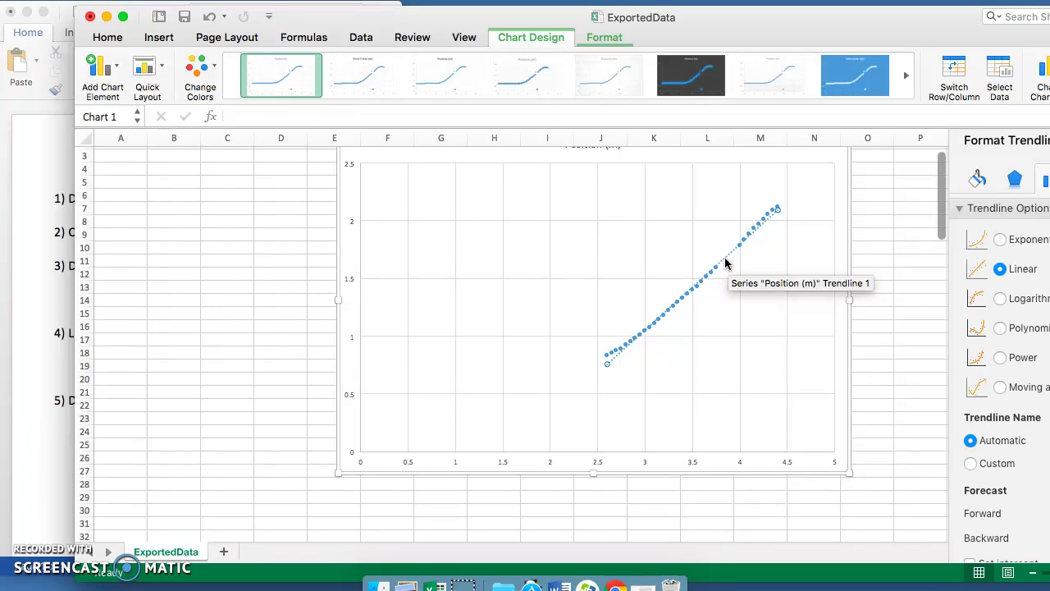
left_click(334, 141)
left_click(580, 247)
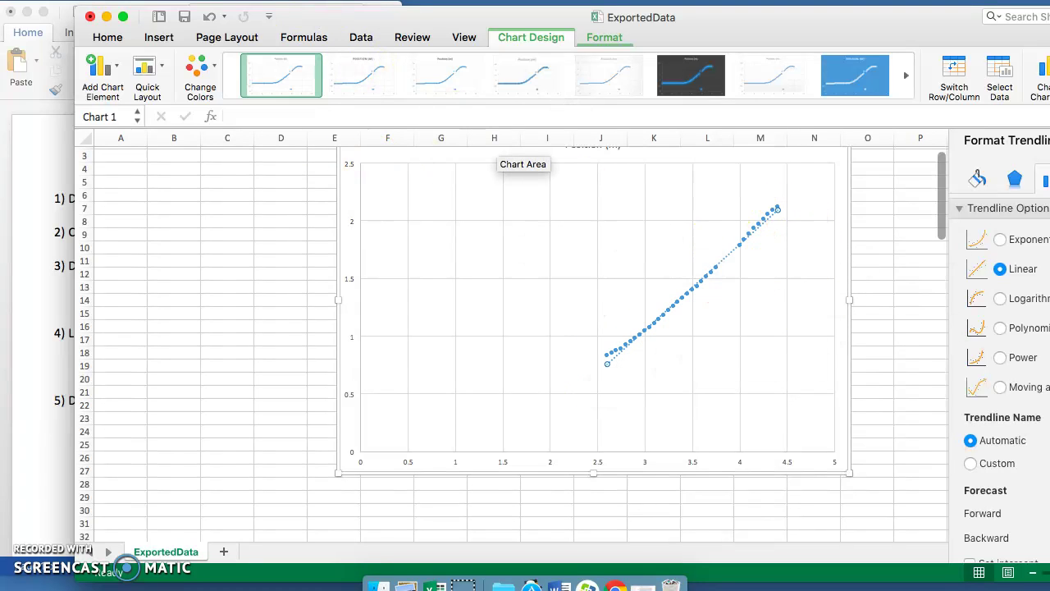
left_click(238, 0)
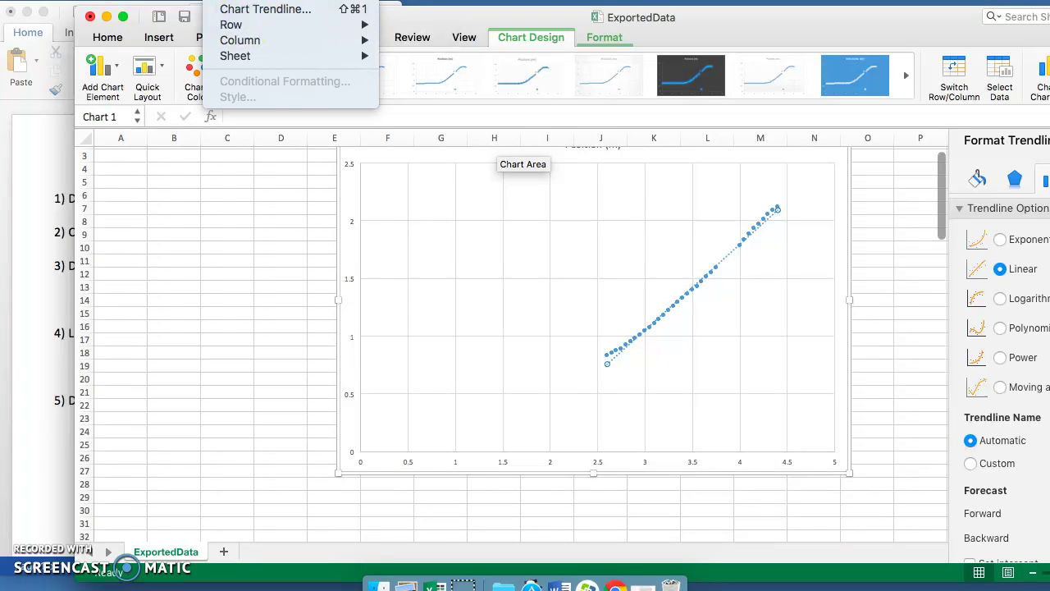
left_click(244, 10)
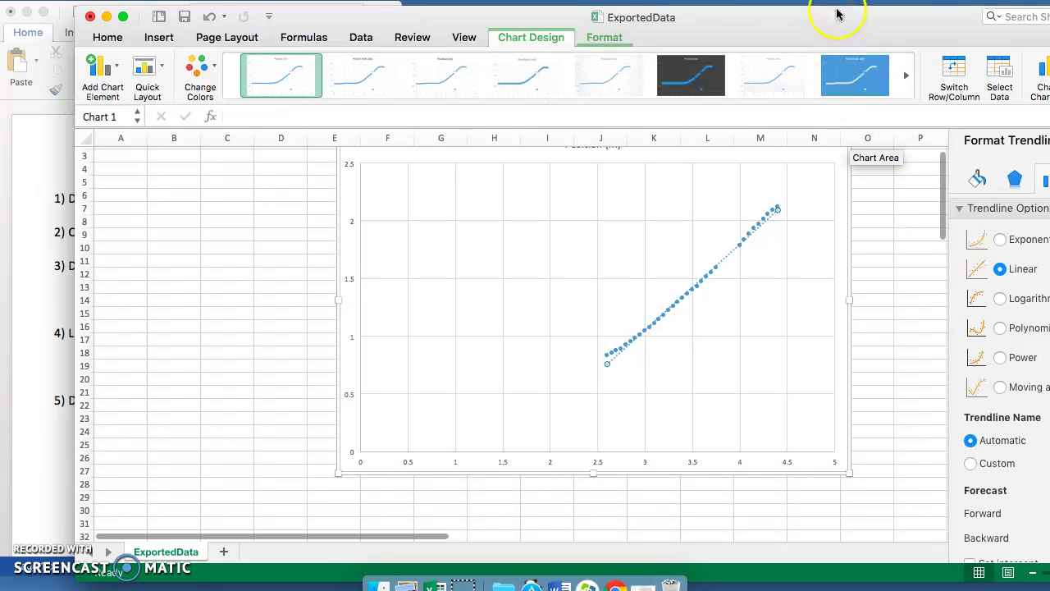
left_click_drag(837, 18, 697, 16)
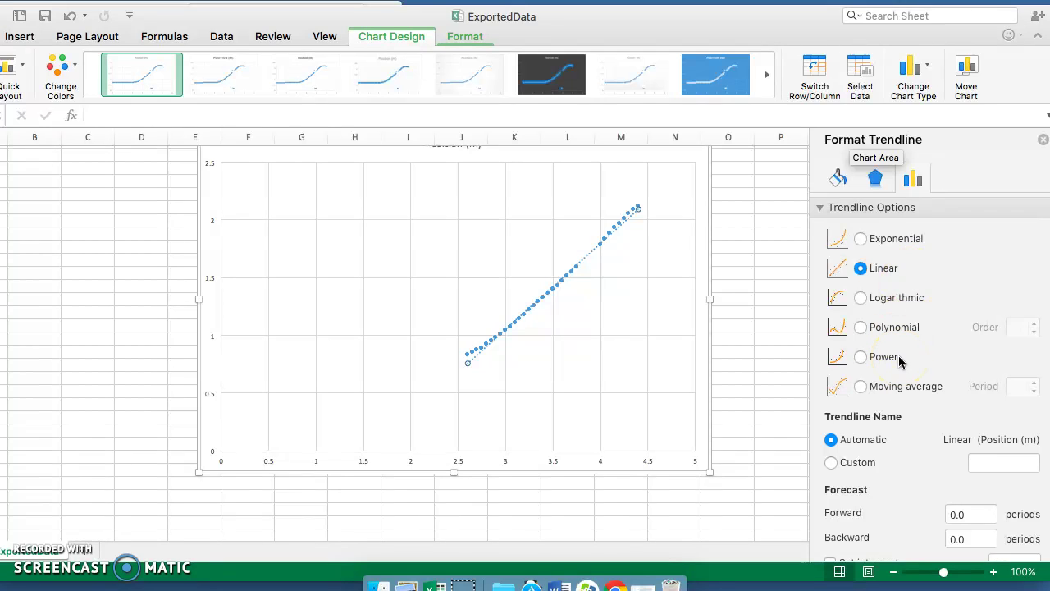
Turn on the equation y = 0.7414x - 1.17 and R² = 0.9955 labels for the trendline.
scroll(899, 361, "down", 4)
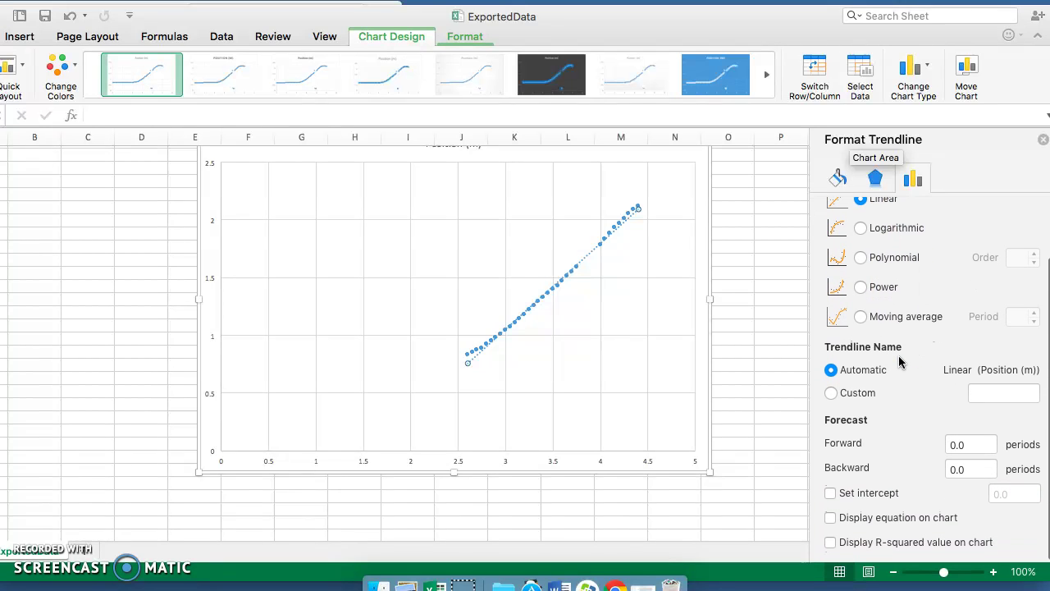
left_click(897, 371)
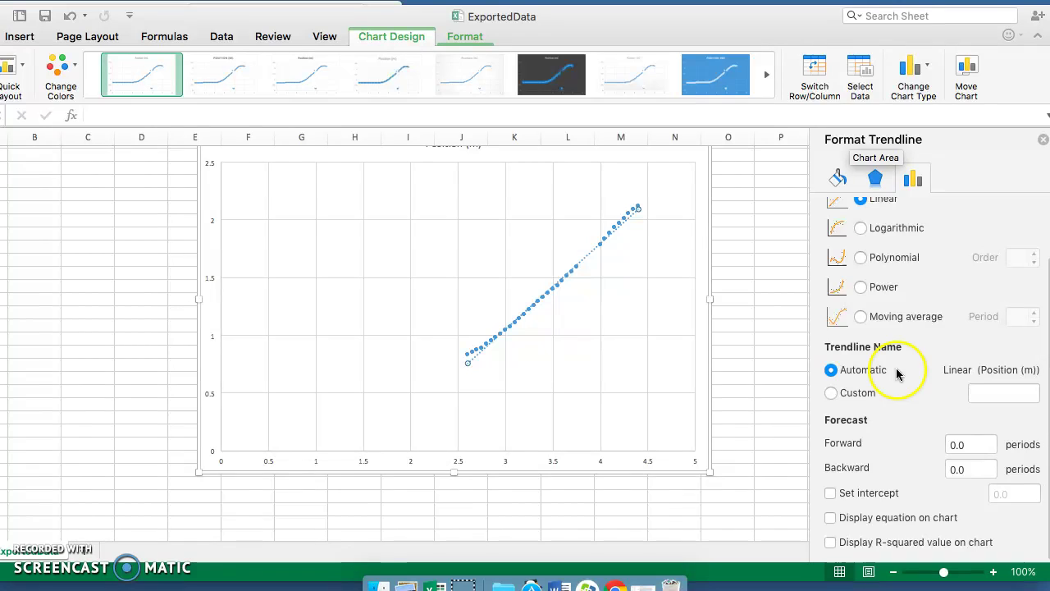
left_click(831, 521)
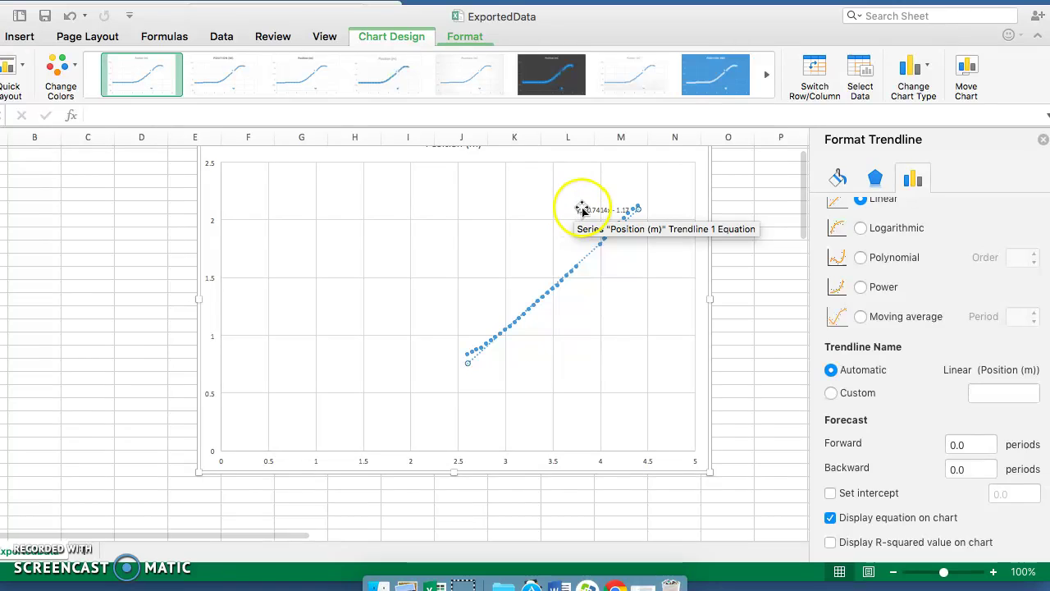
left_click(830, 543)
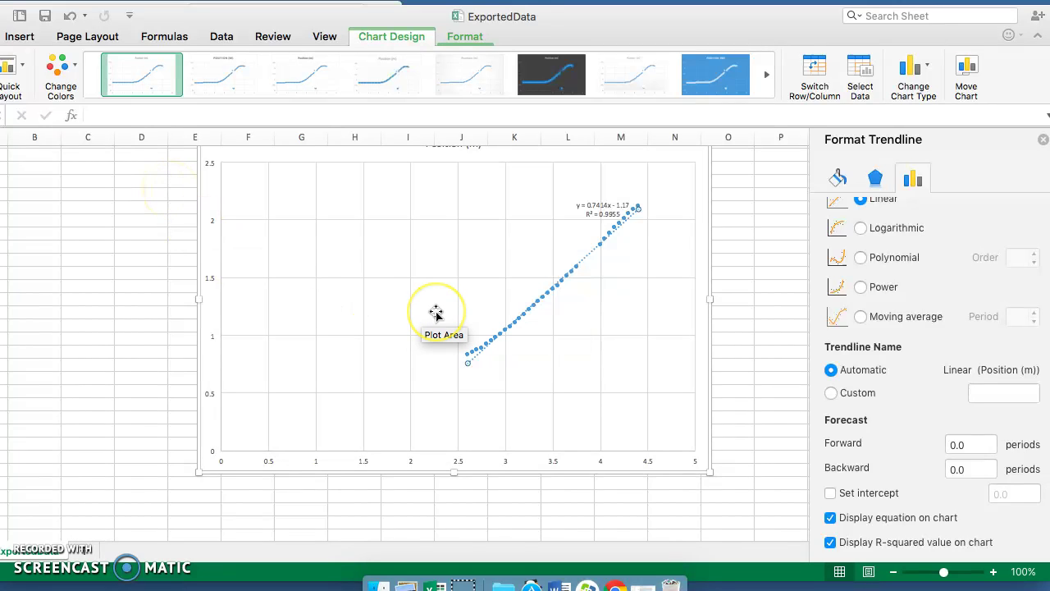
scroll(431, 310, "up", 1)
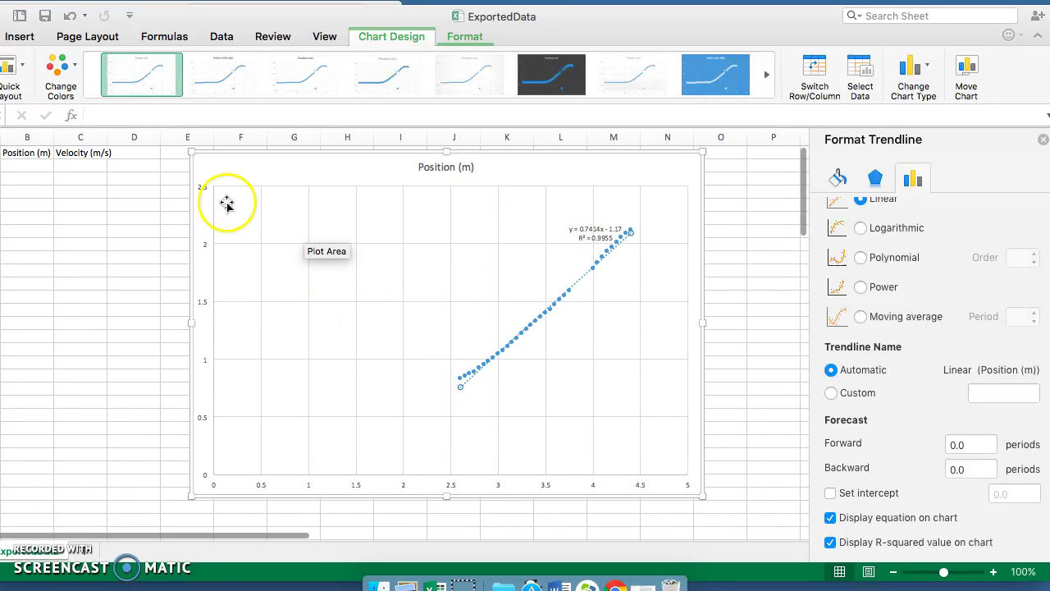
left_click_drag(229, 17, 384, 21)
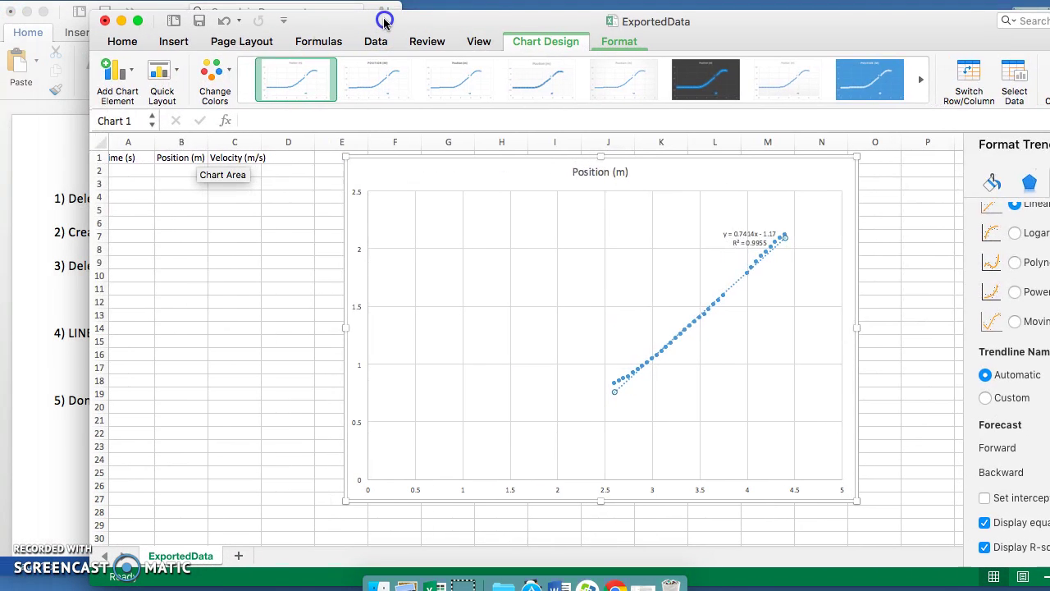
left_click(73, 348)
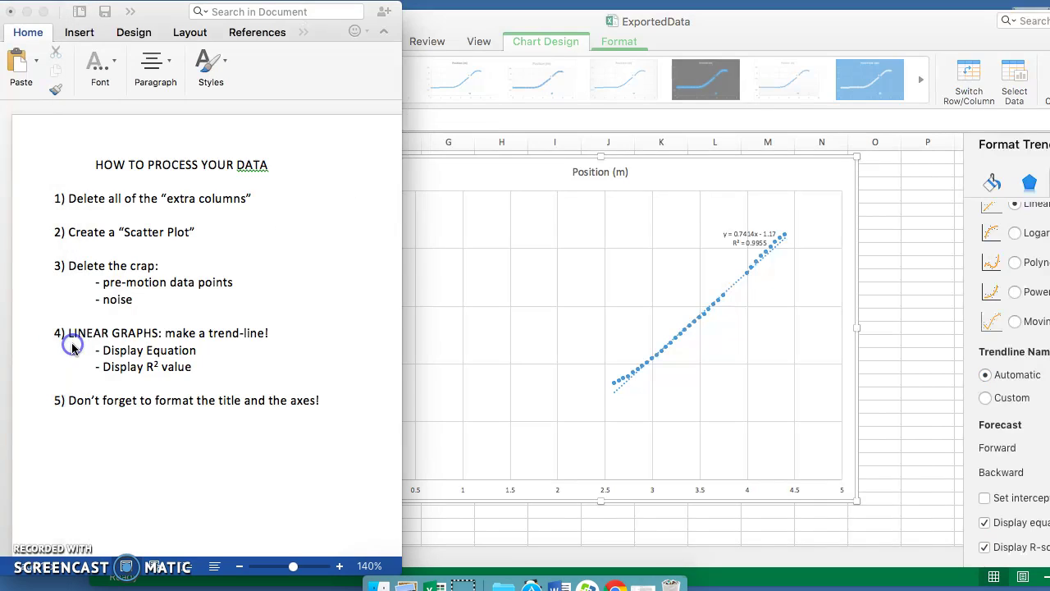
left_click(327, 403)
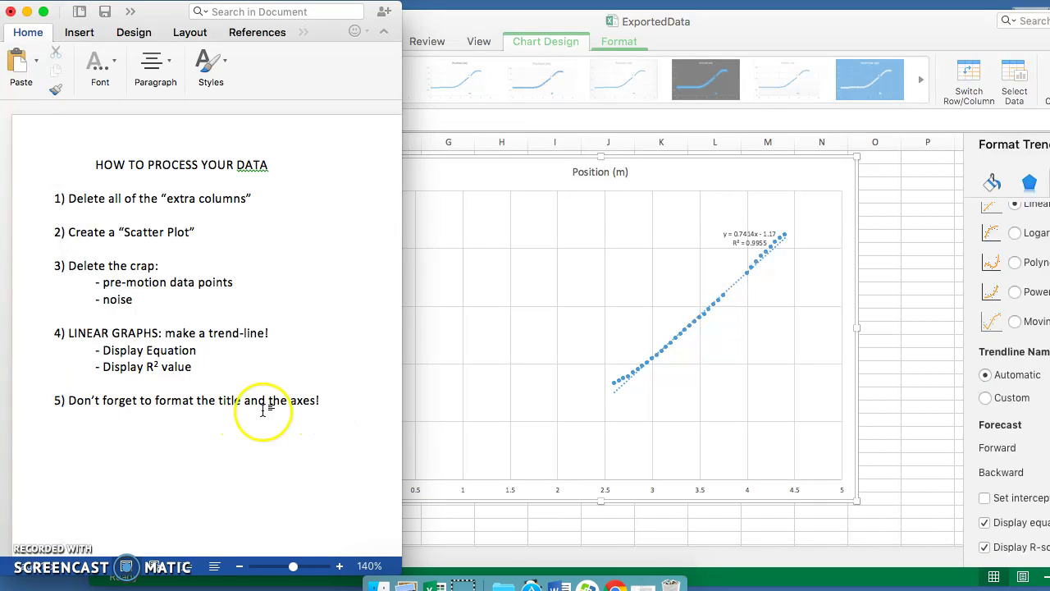
left_click(619, 248)
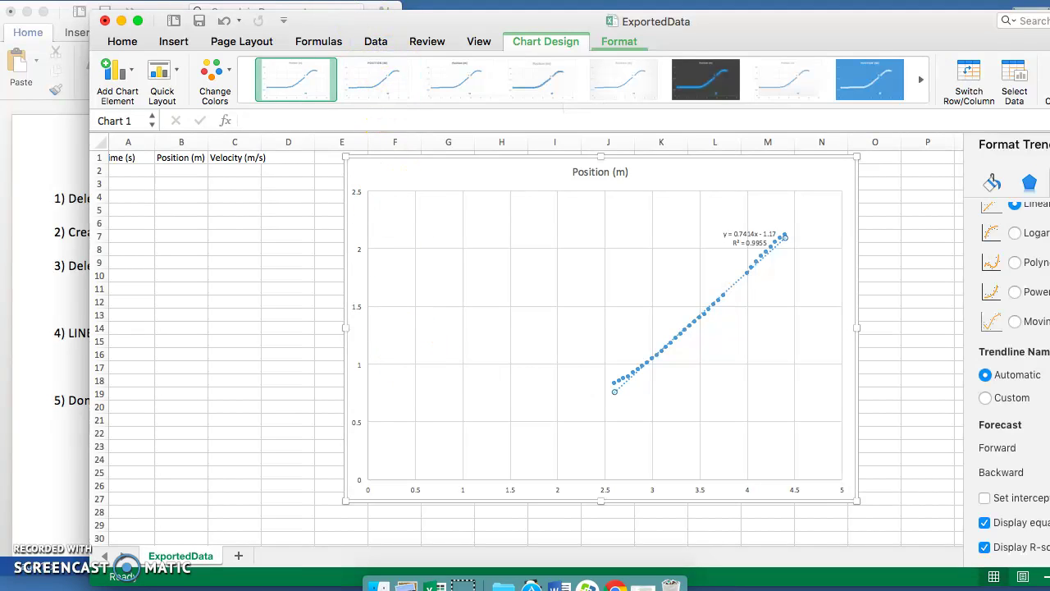
Dismiss the Format menu and display the Quick Layout gallery on the Chart Design tab.
left_click(223, 0)
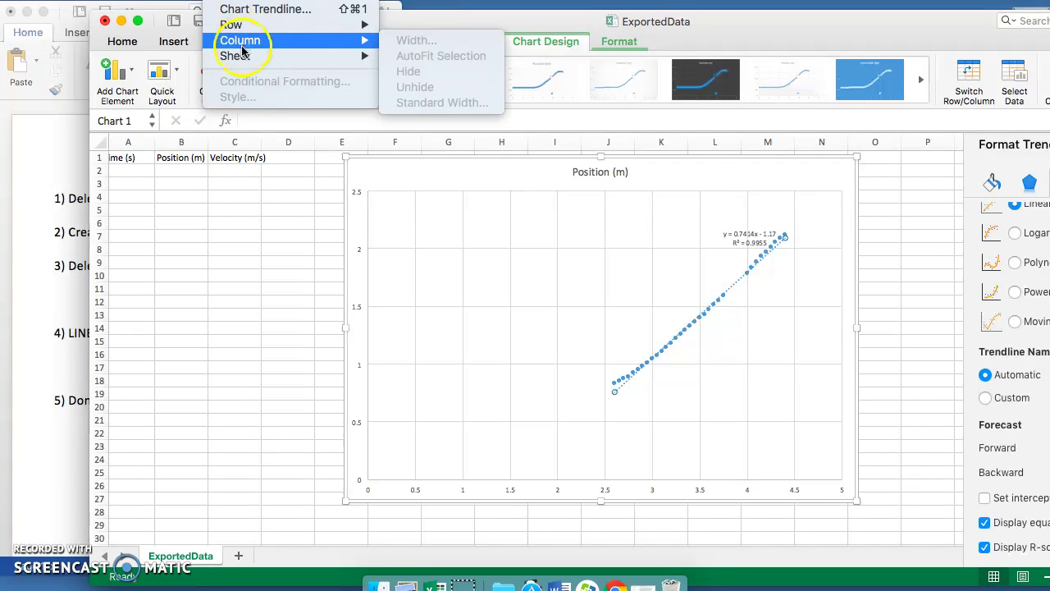
key("Escape")
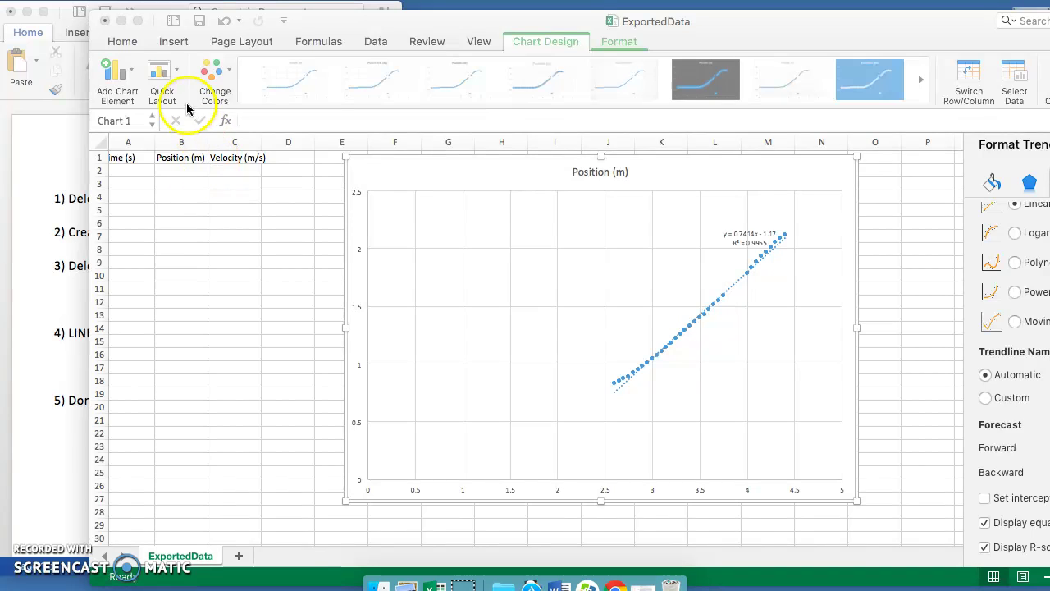
left_click(180, 74)
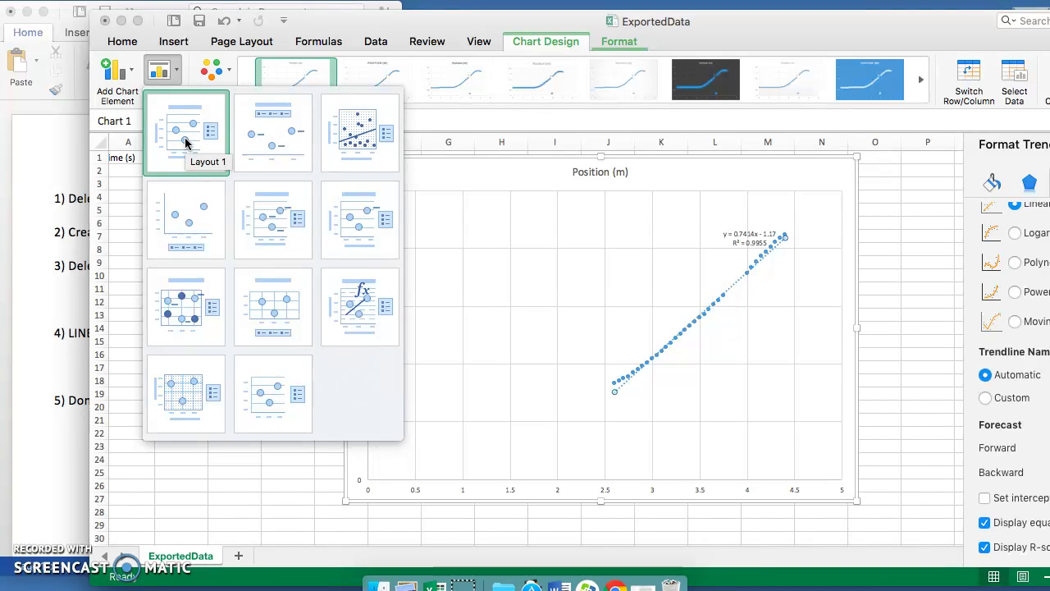
Apply Quick Layout 1 with chart and axis titles, then delete the chart legend.
left_click(169, 215)
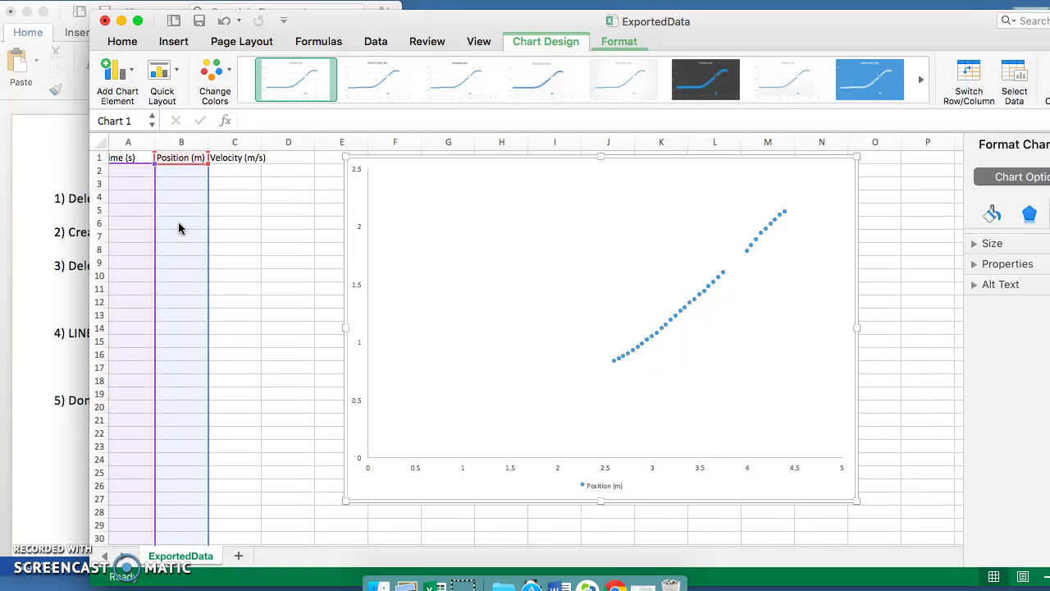
left_click(179, 74)
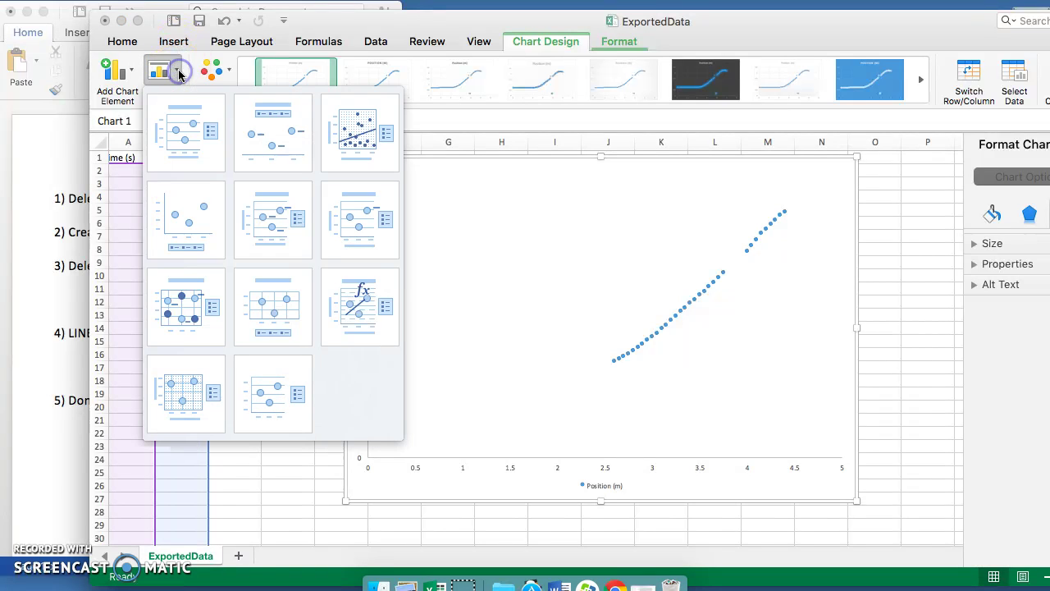
left_click(177, 128)
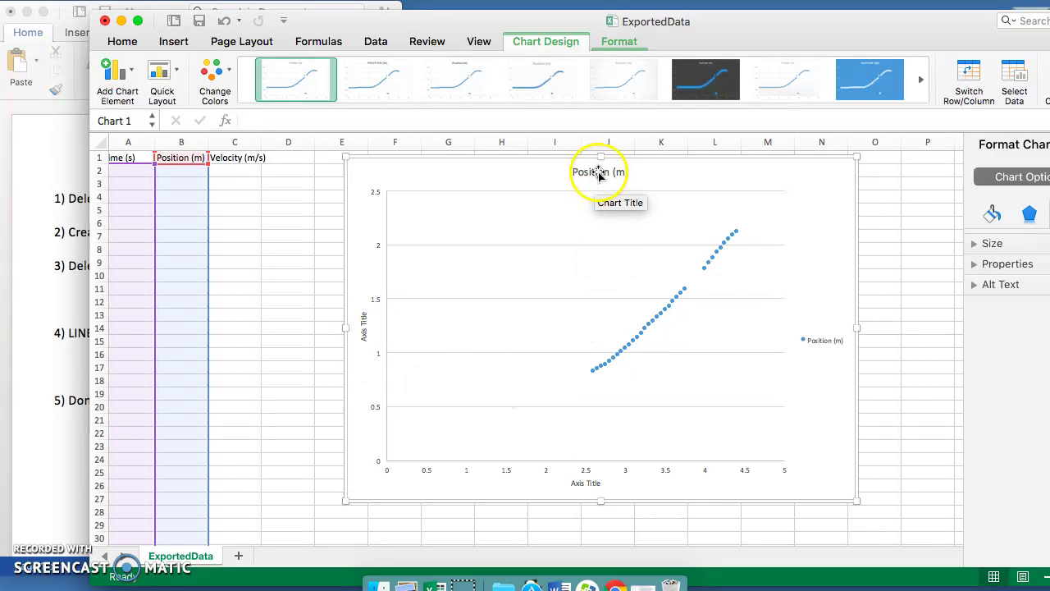
left_click(825, 342)
key("Delete")
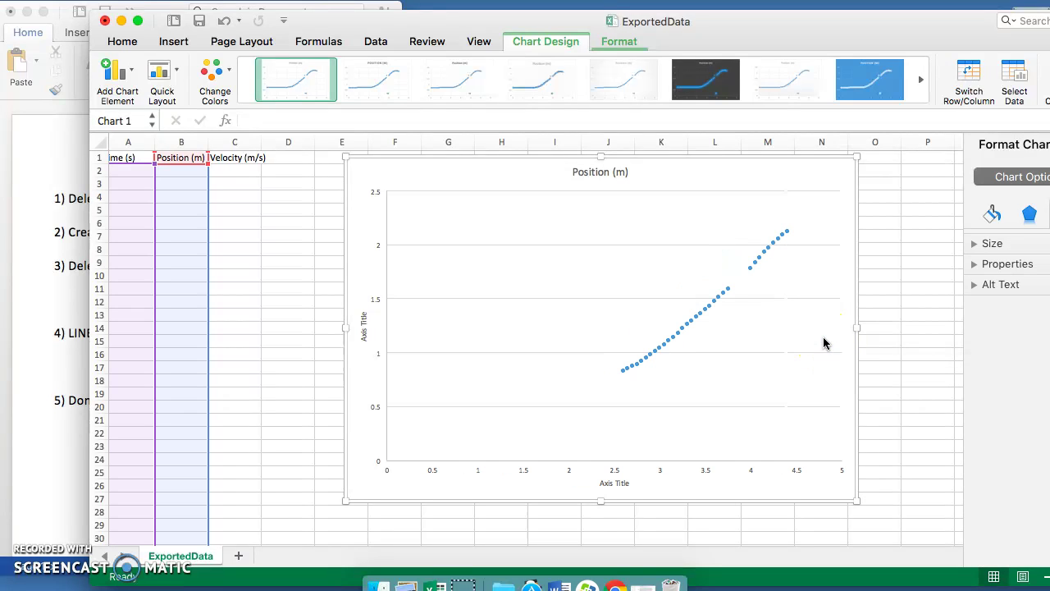